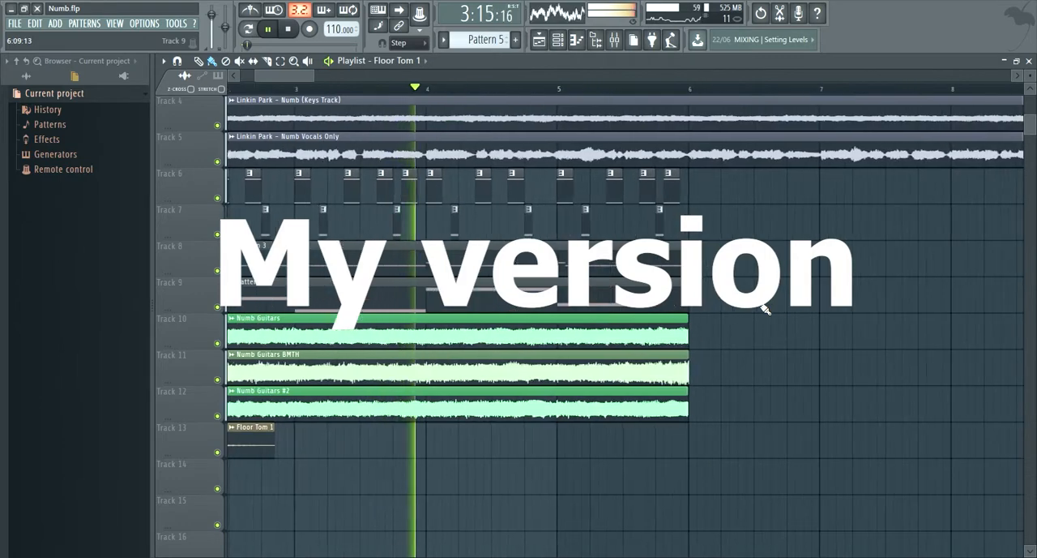
- Play the recreated section in bars 2 to 6 and the original section that follows it in the playlist
scroll(558, 316, "down", 2)
scroll(567, 318, "up", 3)
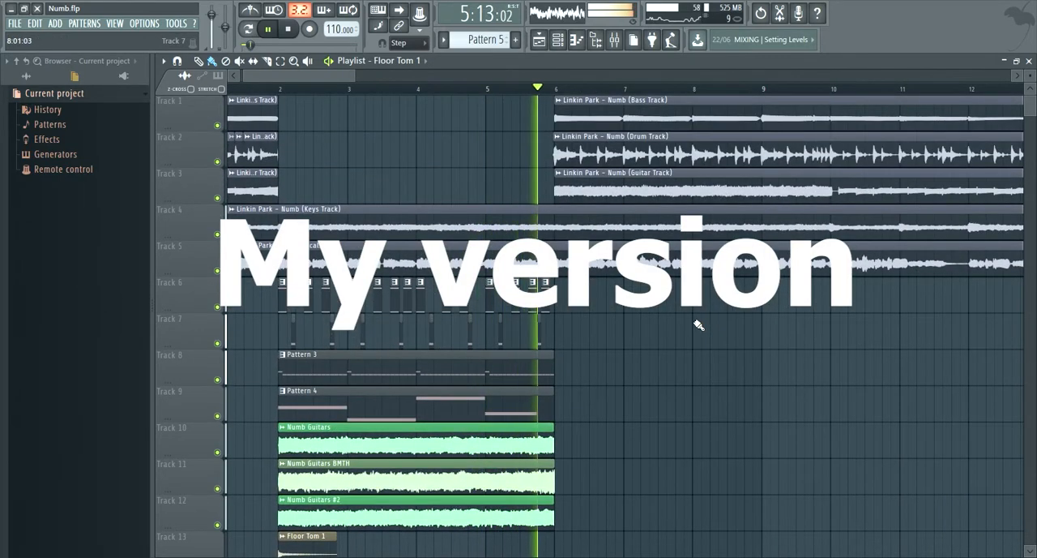
scroll(714, 323, "down", 1)
scroll(697, 323, "up", 2)
scroll(609, 320, "down", 3)
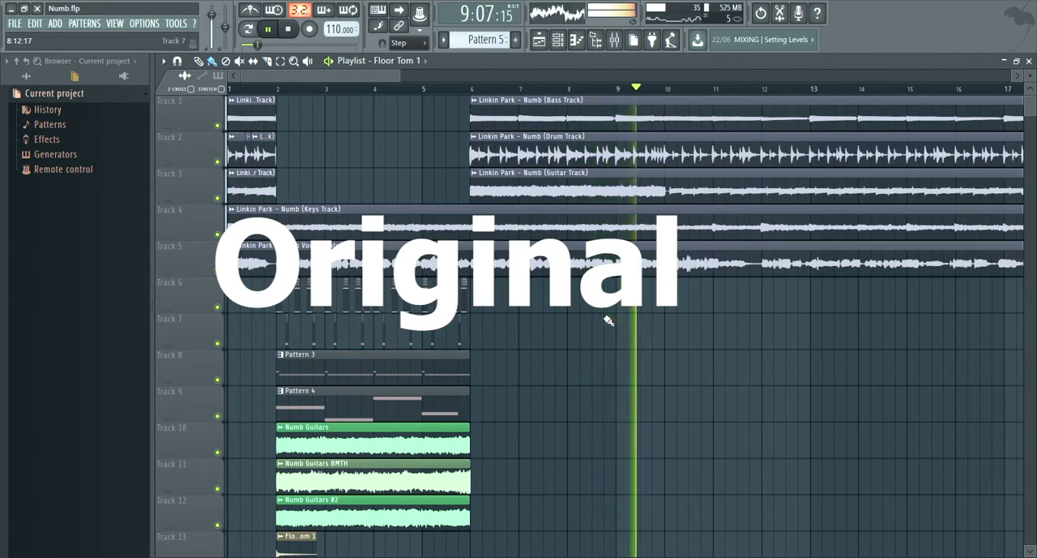
key("space")
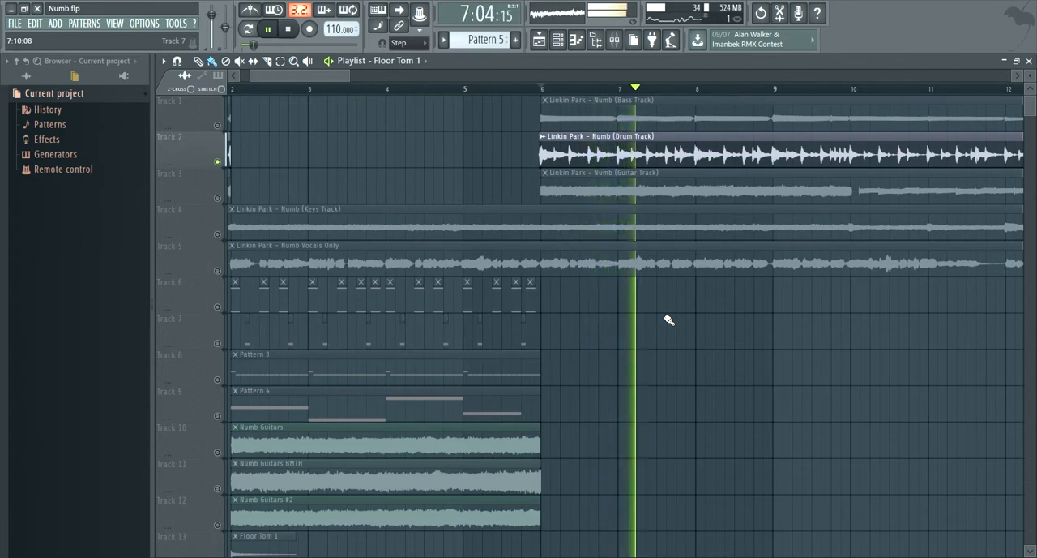
- Listen to the soloed original drum track and the recreated drums on playlist tracks 6 to 8
key("space")
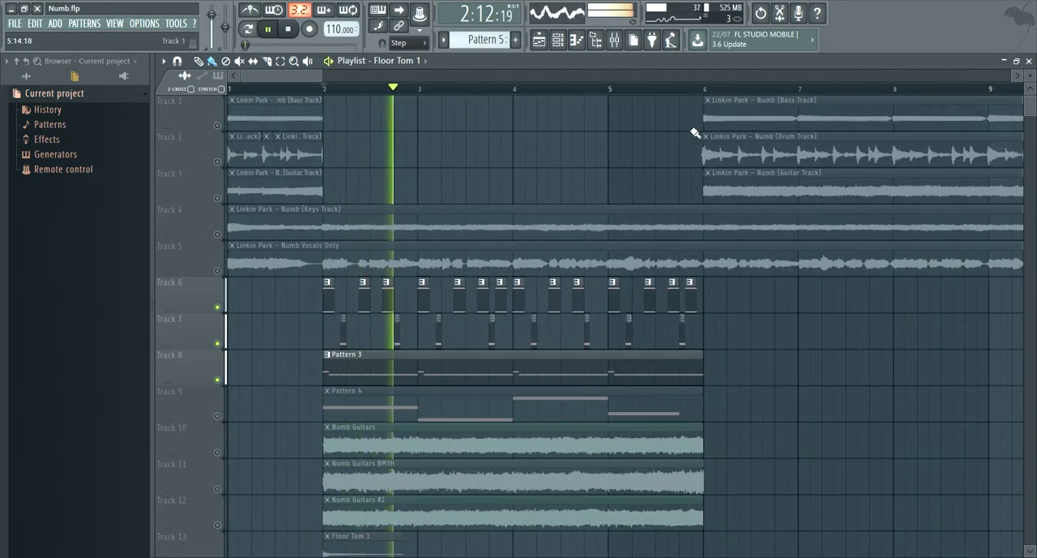
scroll(714, 282, "up", 2)
scroll(660, 284, "down", 2)
key("space")
- Open the mixer, play the soloed Bombo track, and review its Multiband Compressor and Parametric EQ 2 settings
left_click(614, 39)
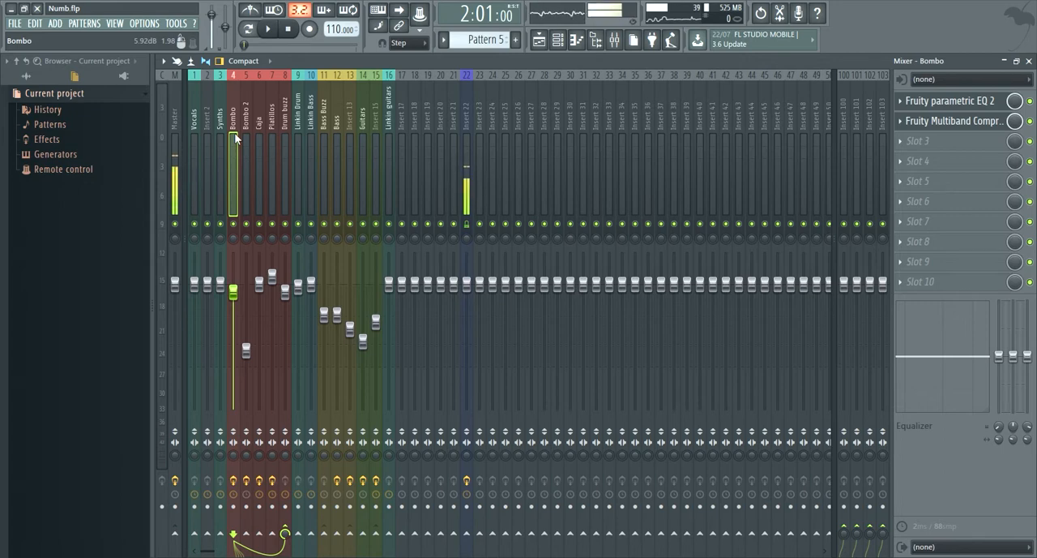
key("space")
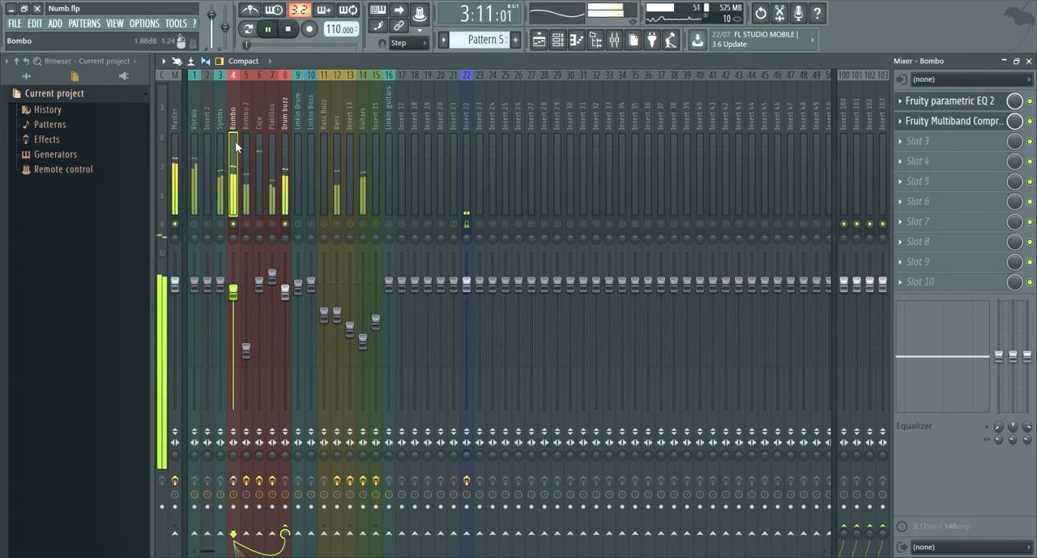
key("space")
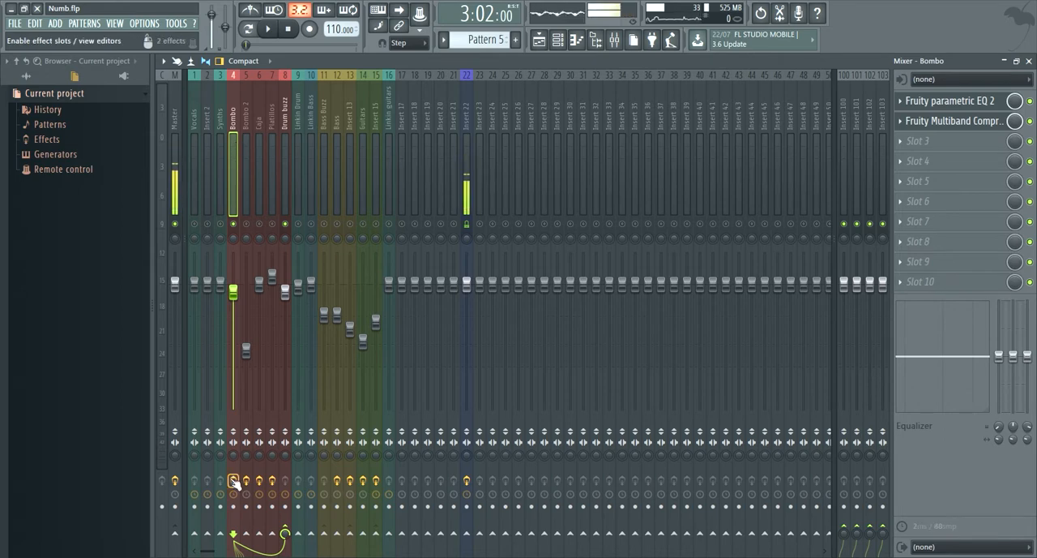
left_click(954, 121)
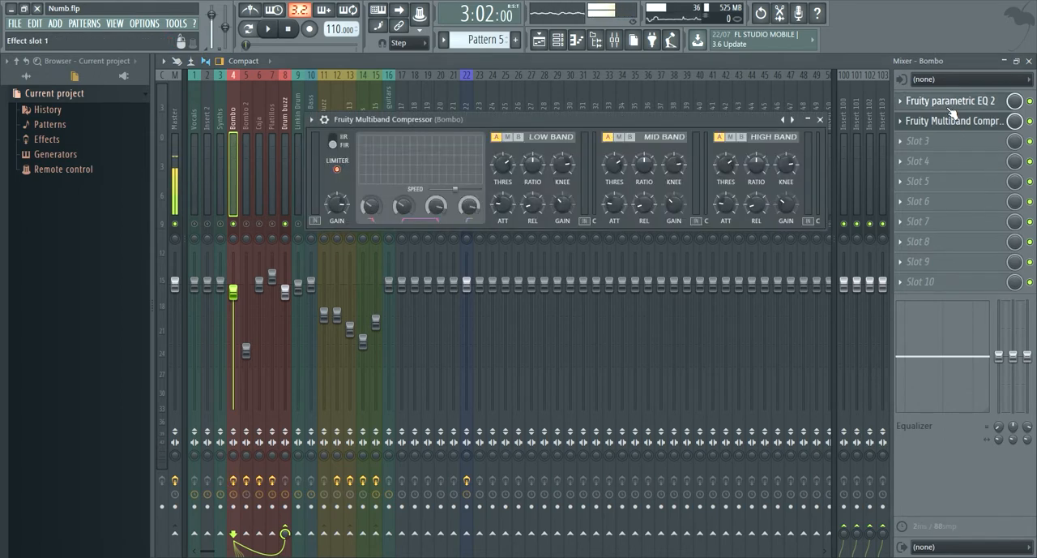
left_click(951, 102)
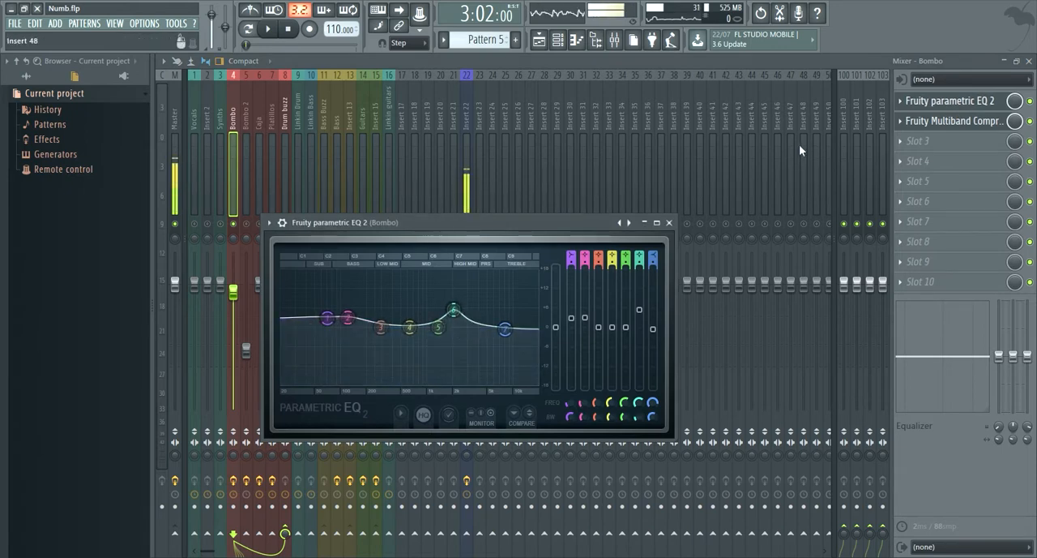
left_click(948, 122)
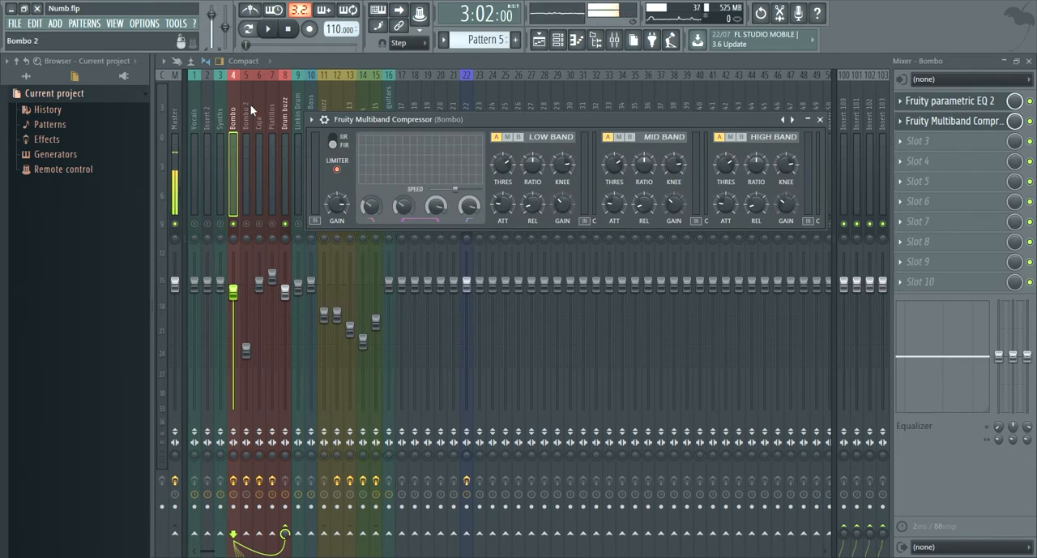
- Solo the Bombo 2 mixer track alongside Drum buzz and play it back
right_click(248, 224)
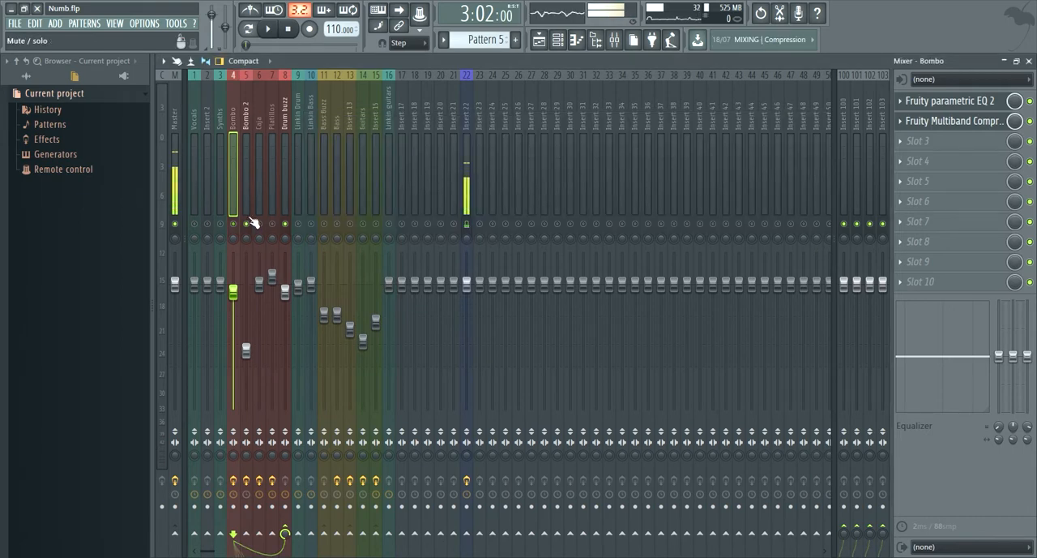
left_click(247, 213)
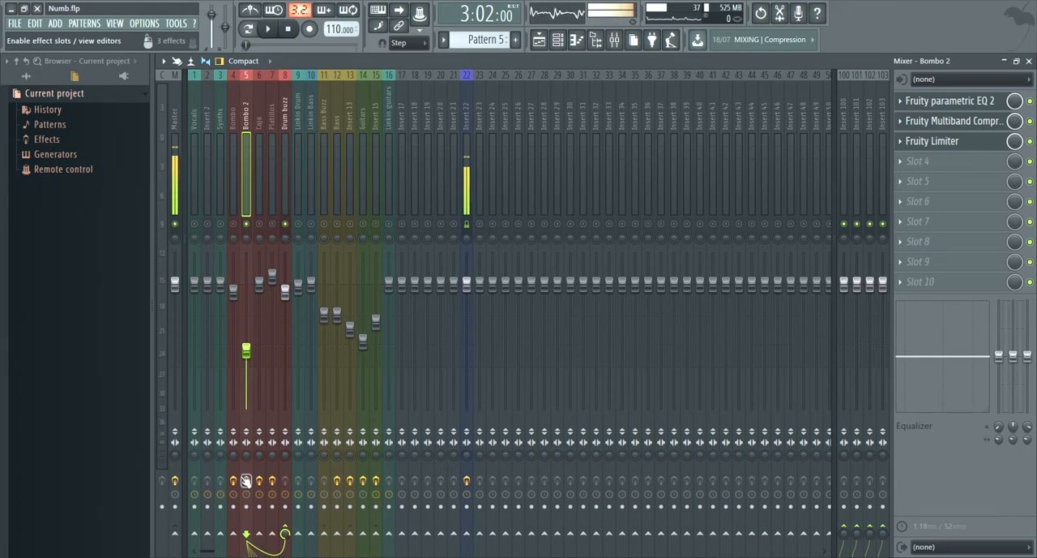
key("space")
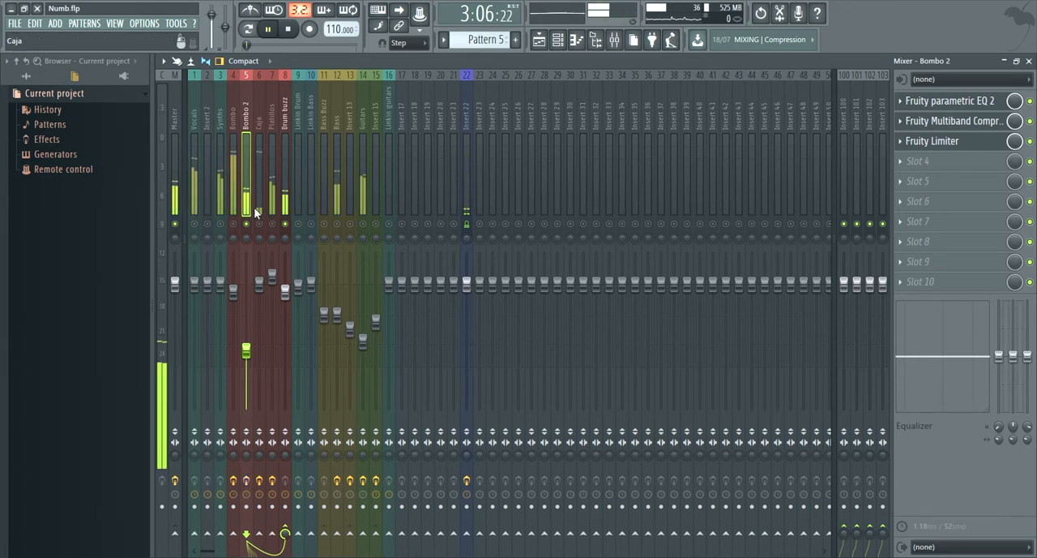
key("space")
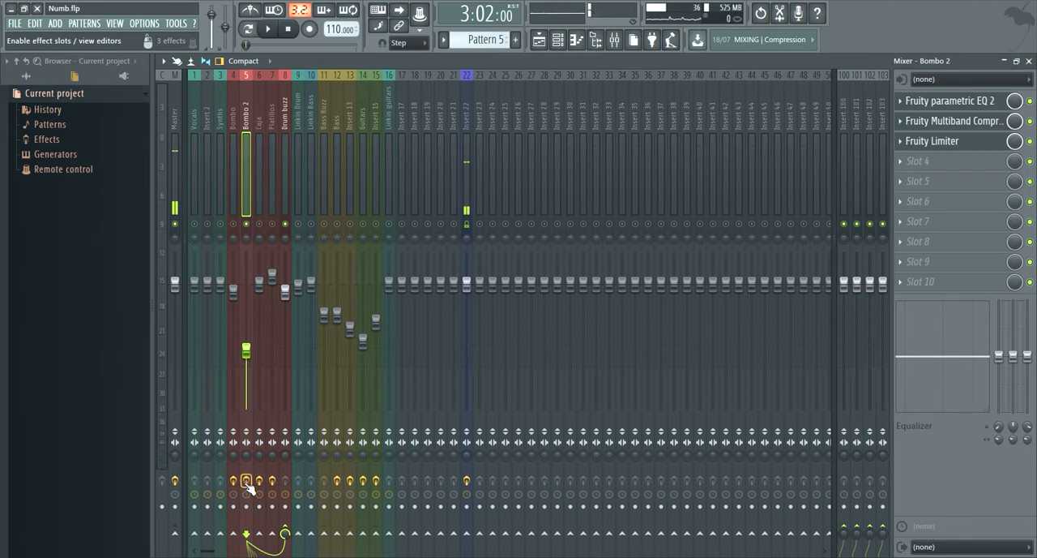
- Review the Parametric EQ 2, Multiband Compressor and Limiter settings on the Bombo 2 mixer track
scroll(247, 484, "down", 1)
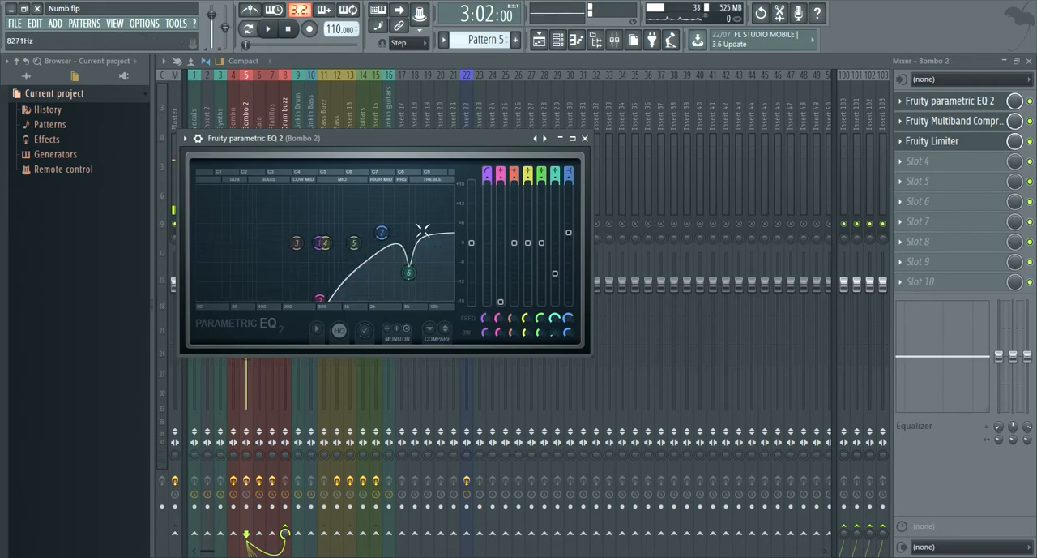
left_click(932, 140)
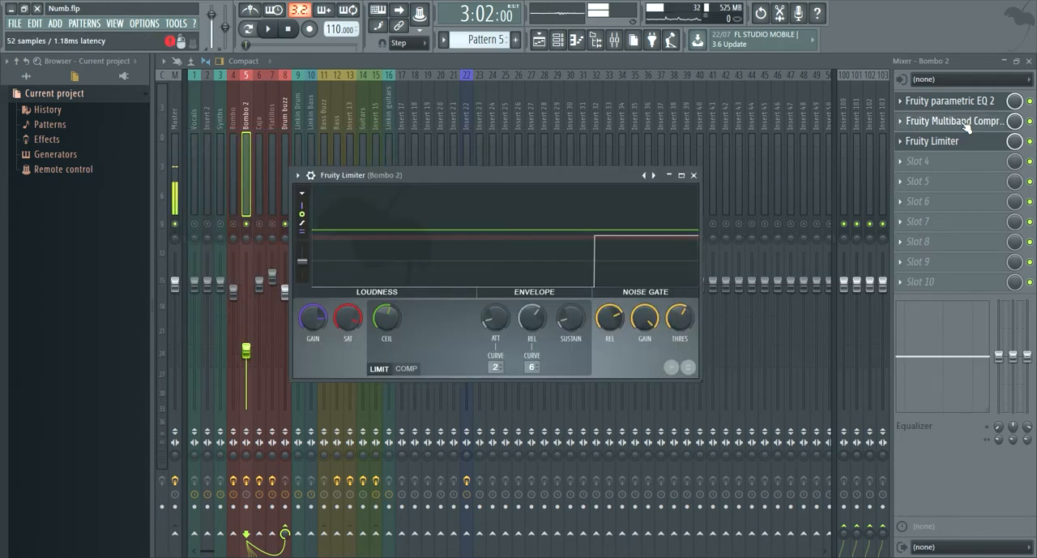
left_click(940, 121)
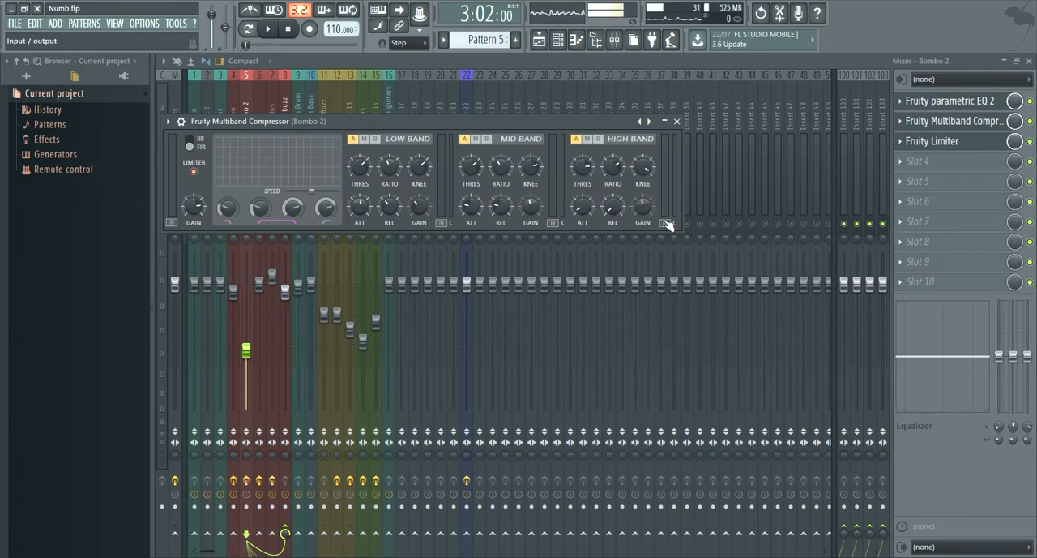
left_click(976, 144)
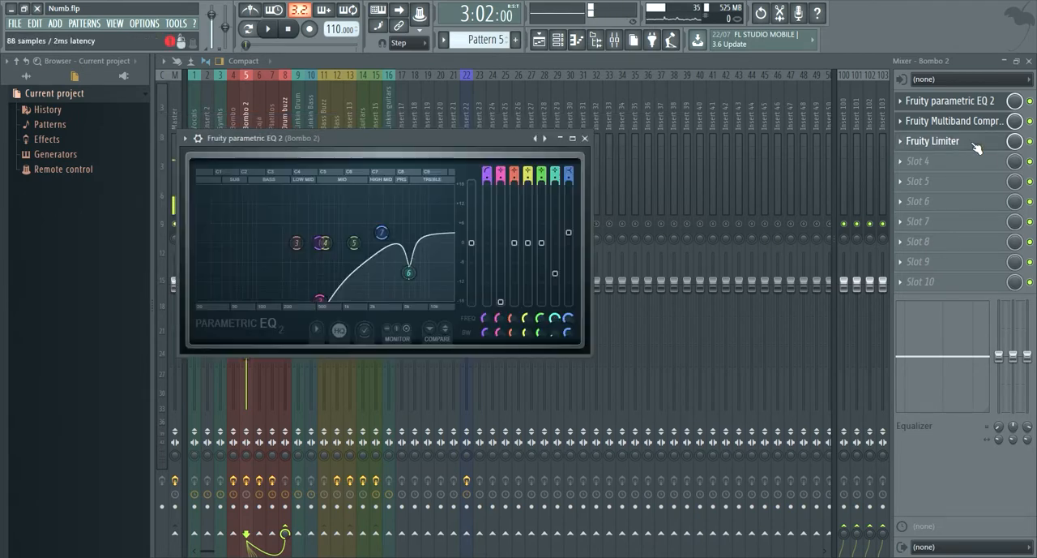
left_click(972, 141)
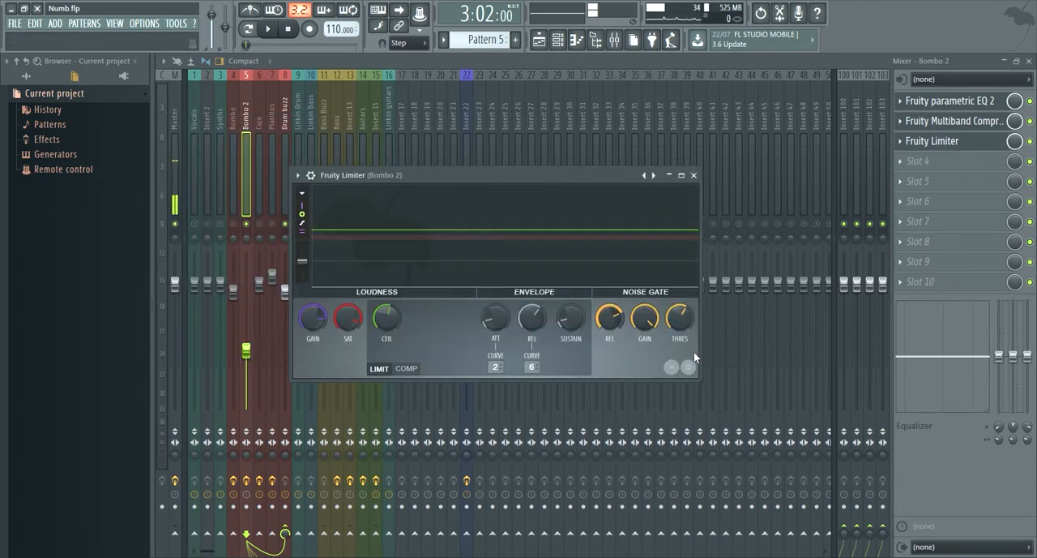
- Listen to the drum mix with the Platillos mixer track selected, and return to the playlist
left_click(271, 163)
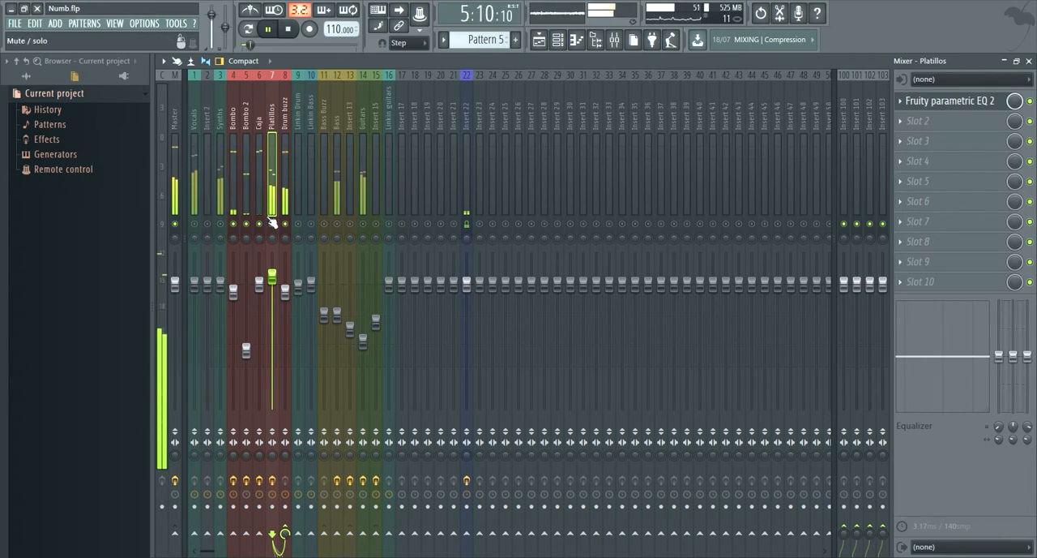
key("space")
key("F5")
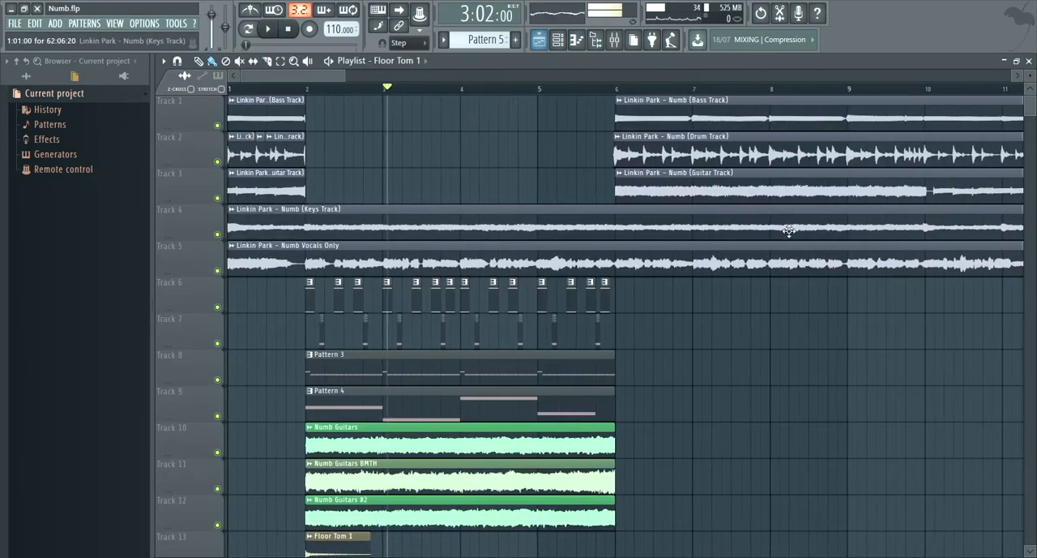
- Play the original drum track on its own around bars 8 to 10 of the playlist
scroll(790, 232, "up", 2)
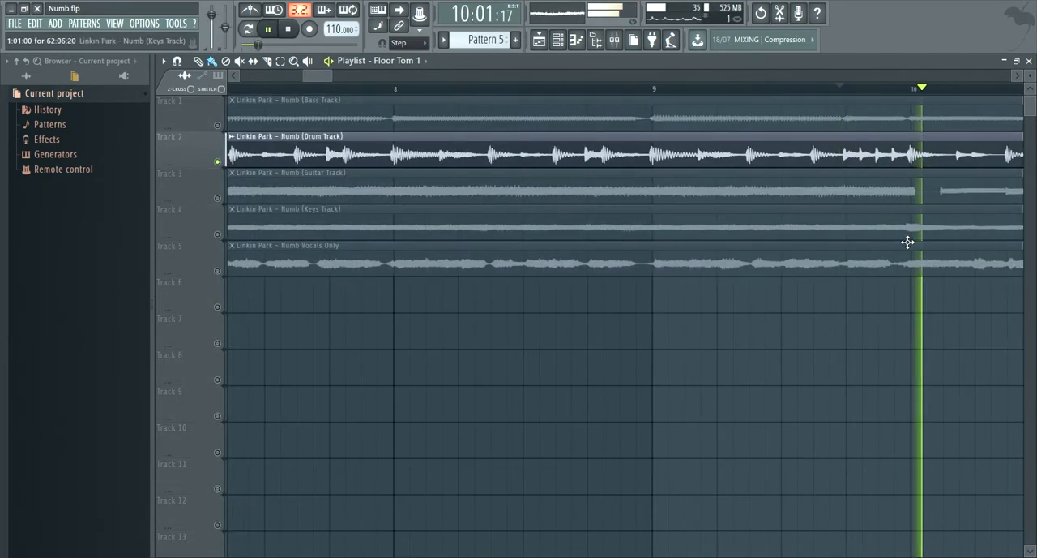
scroll(908, 242, "down", 3)
key("space")
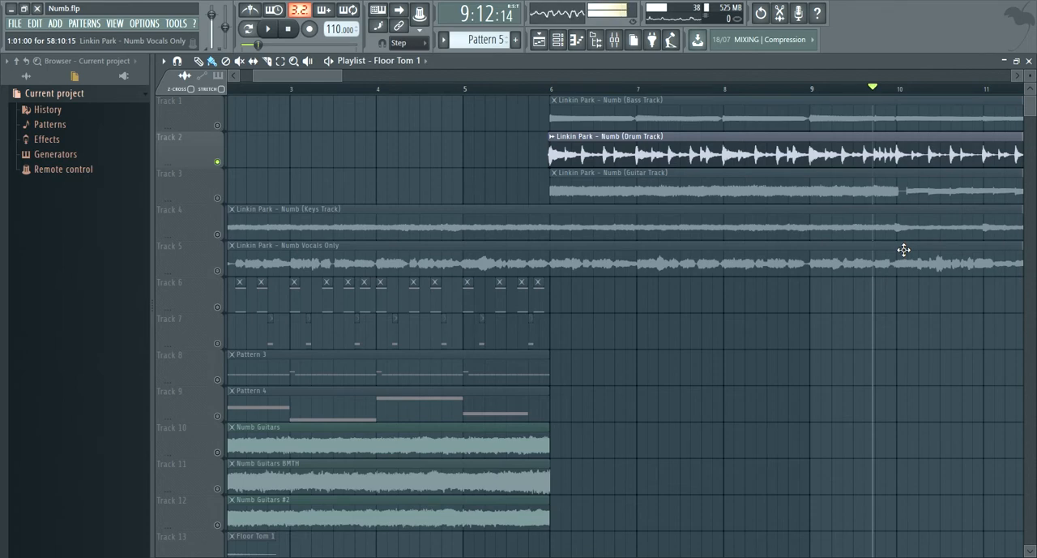
key("space")
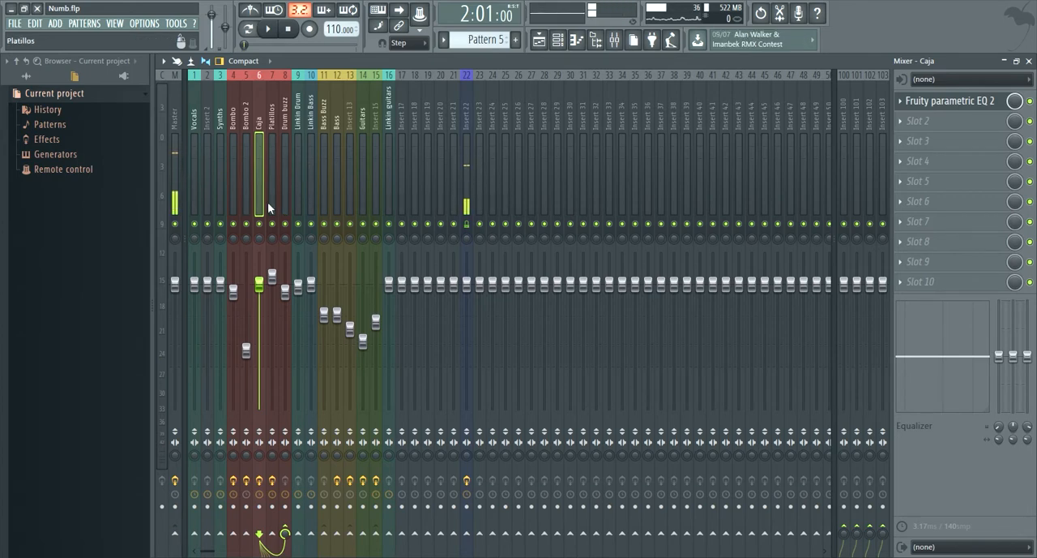
- Review the Caja track's Parametric EQ 2 curve and its MT-PowerDrumKit 2 instrument
left_click(947, 104)
left_click(560, 39)
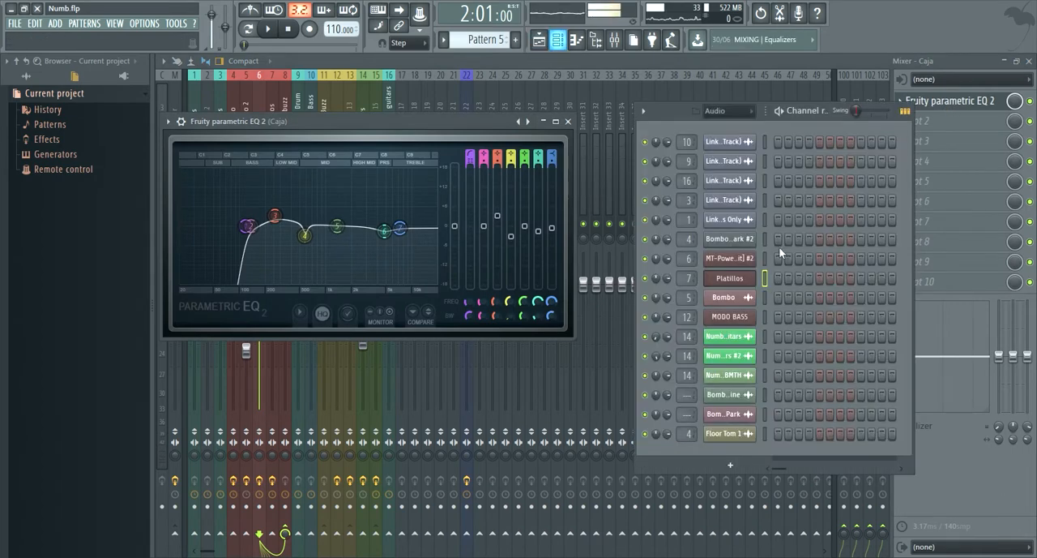
left_click(738, 261)
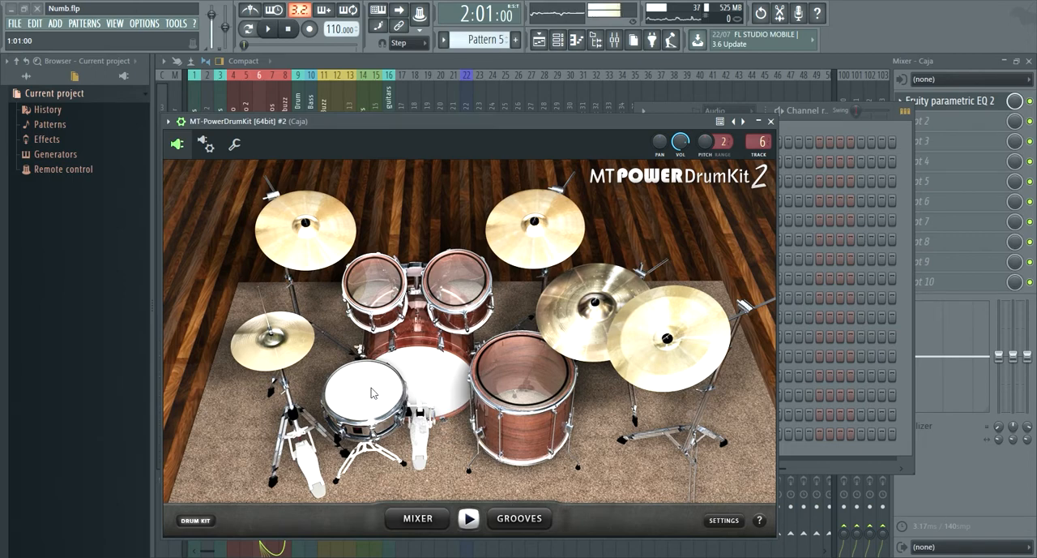
left_click(264, 94)
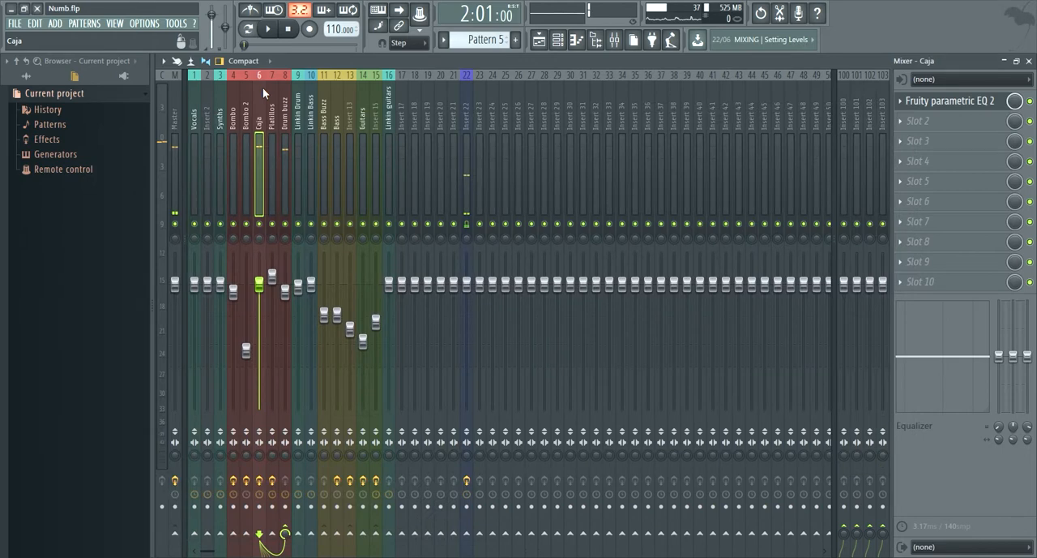
left_click(969, 106)
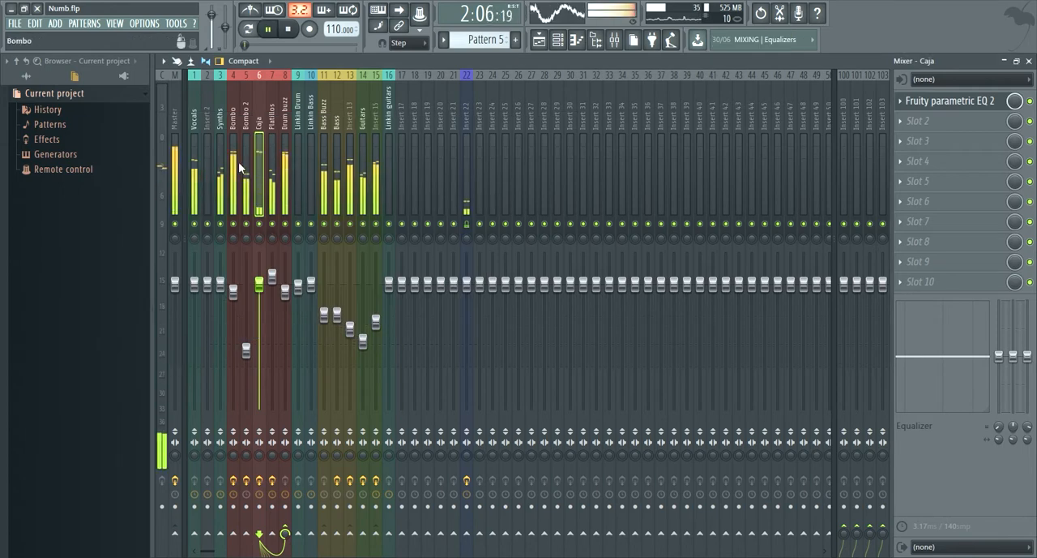
- Solo the mixer tracks from Bombo through Linkin Drum and listen to the drums together
left_click_drag(236, 162, 294, 162)
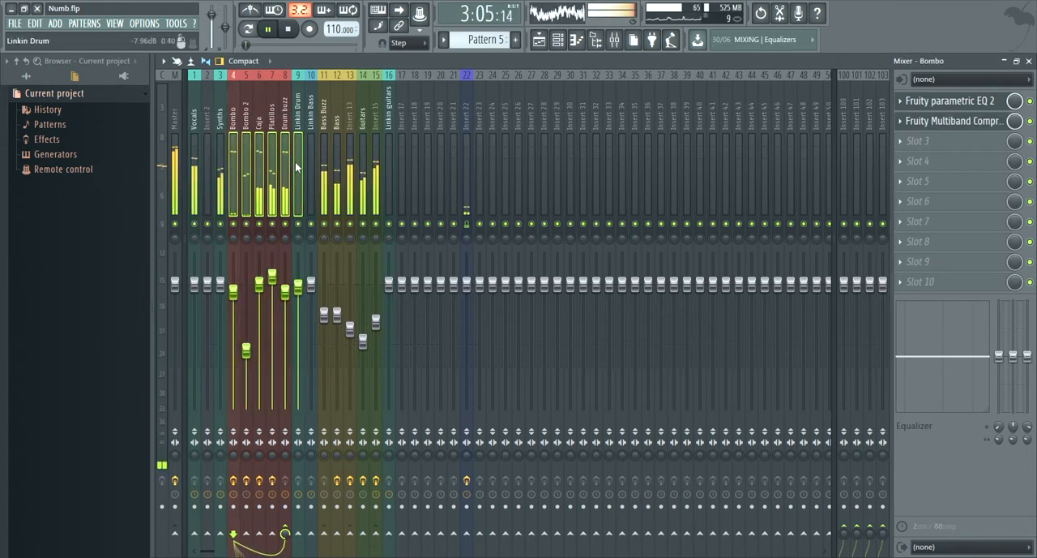
left_click(297, 186)
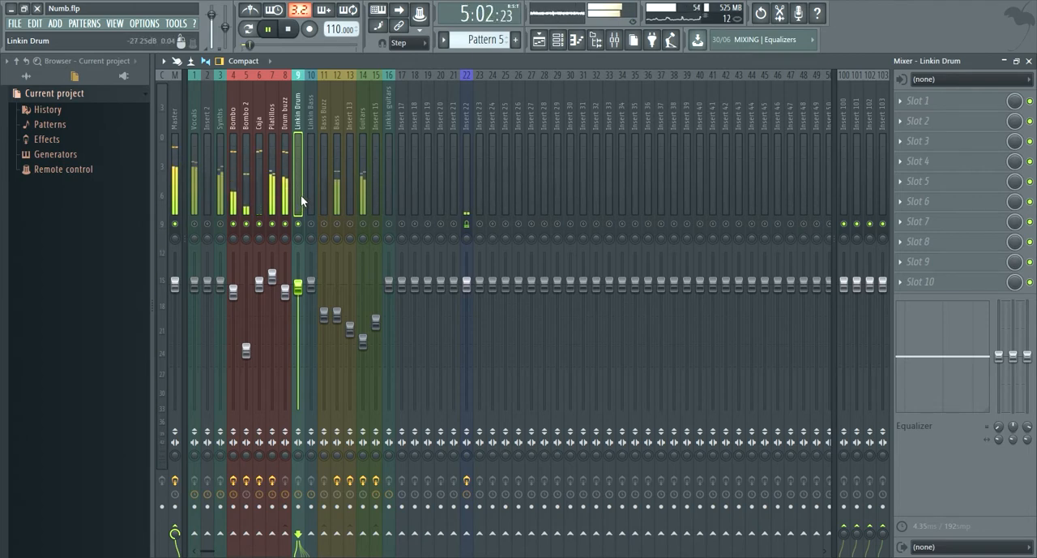
key("space")
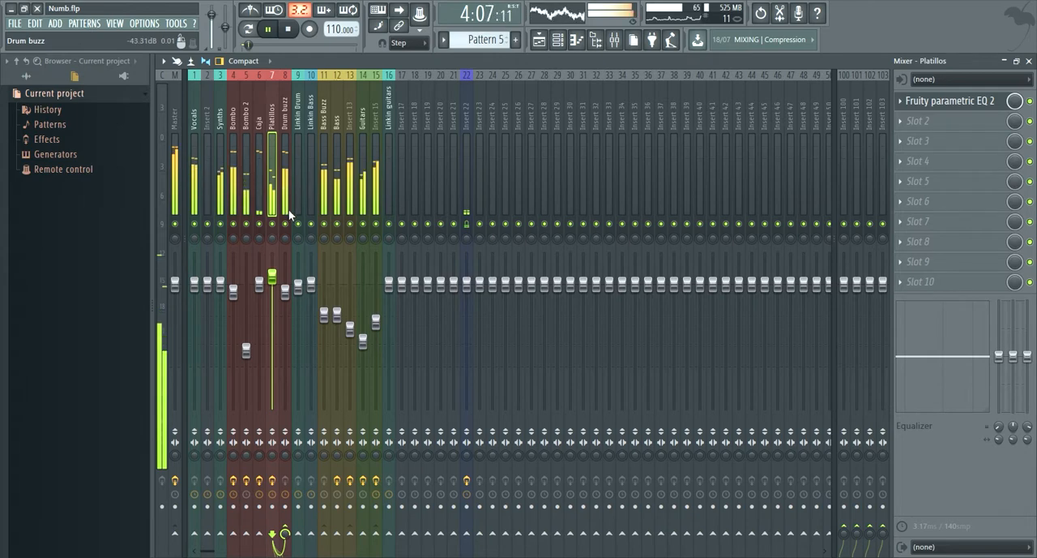
- Solo playlist tracks 2, 6, 7 and 8, and compare the recreated drums with the original drum track from bar 7
key("space")
key("F5")
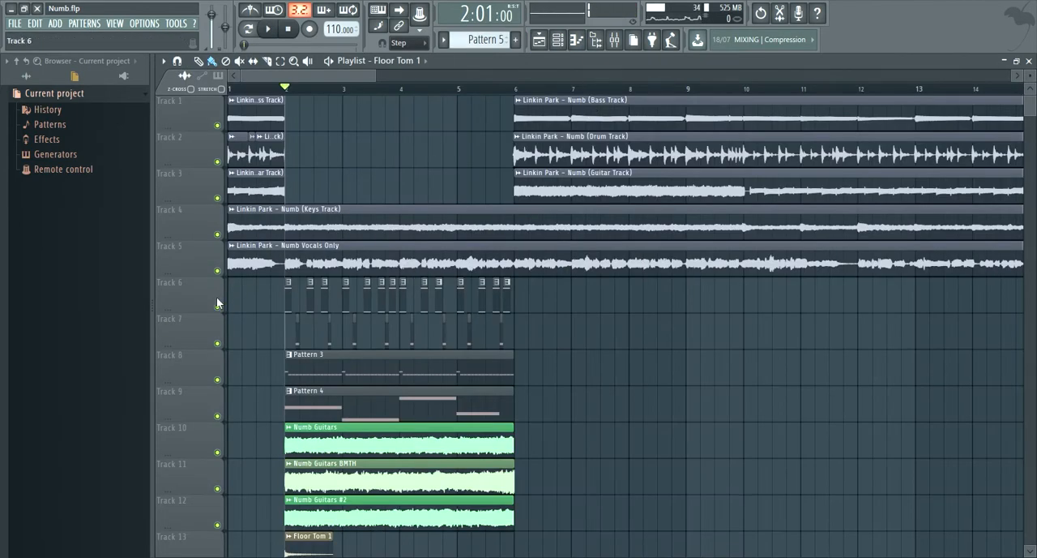
right_click(217, 307)
left_click(217, 343)
left_click(217, 380)
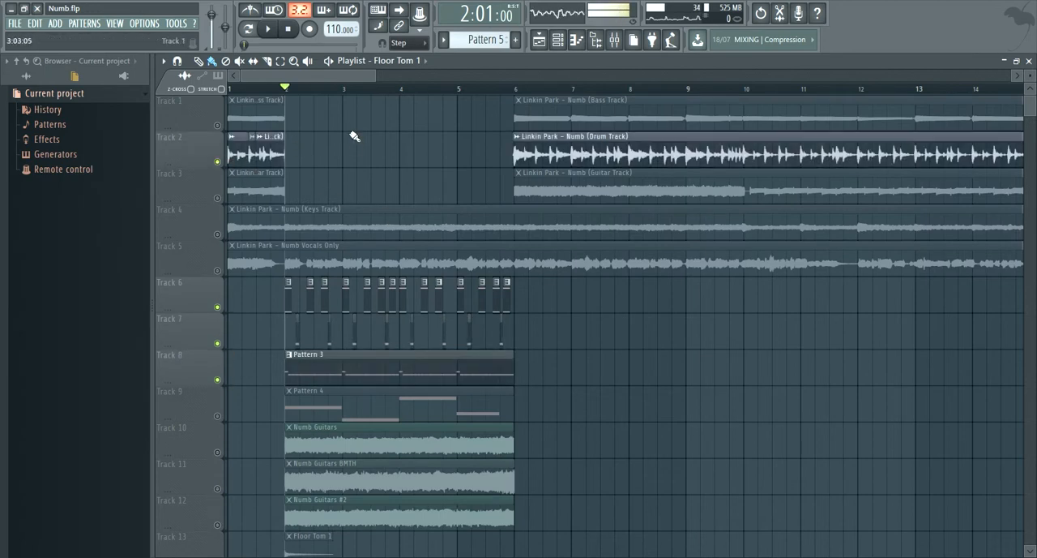
key("space")
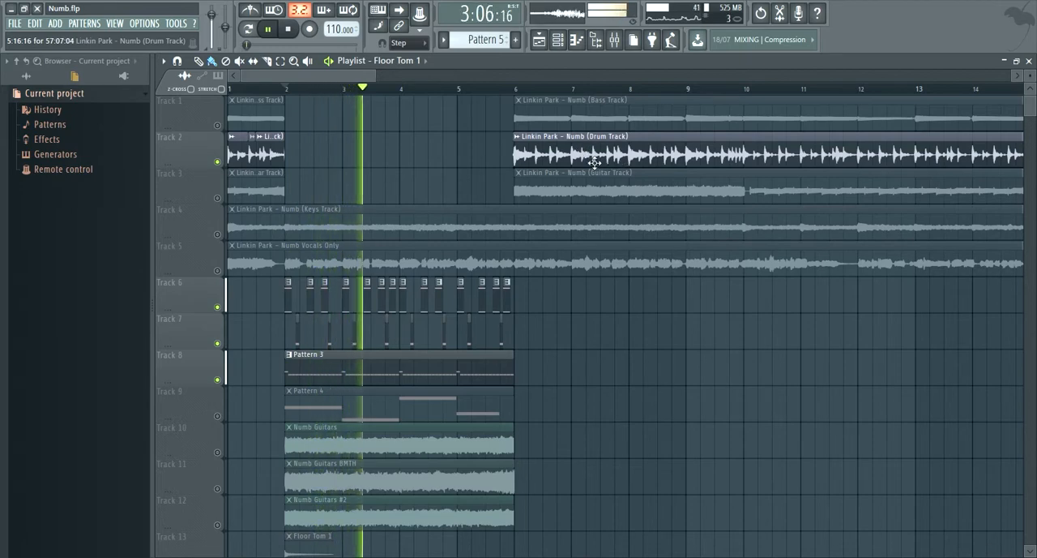
left_click(569, 88)
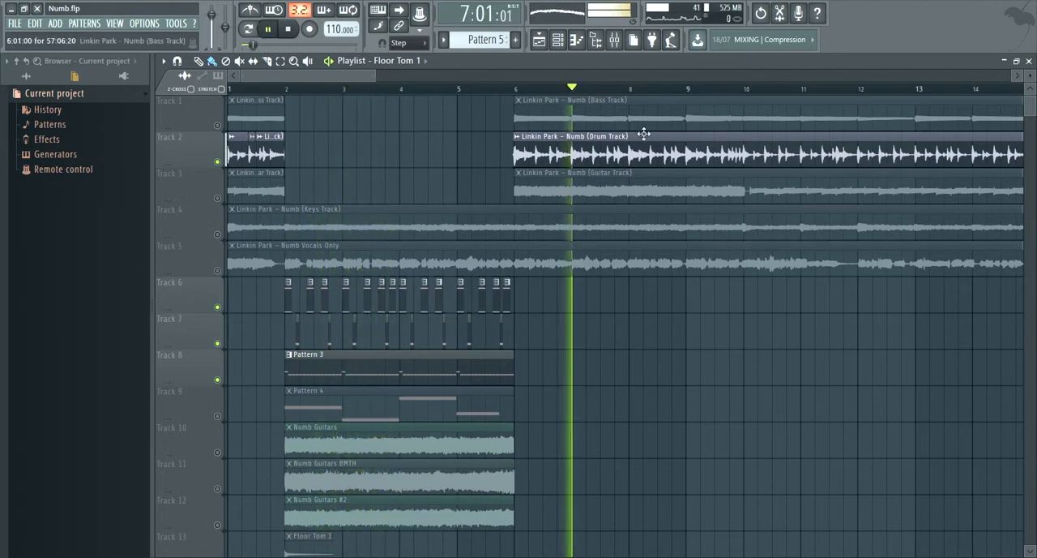
- Listen to the original drum track on its own from bar 7 of the playlist
scroll(620, 187, "up", 2, "ctrl")
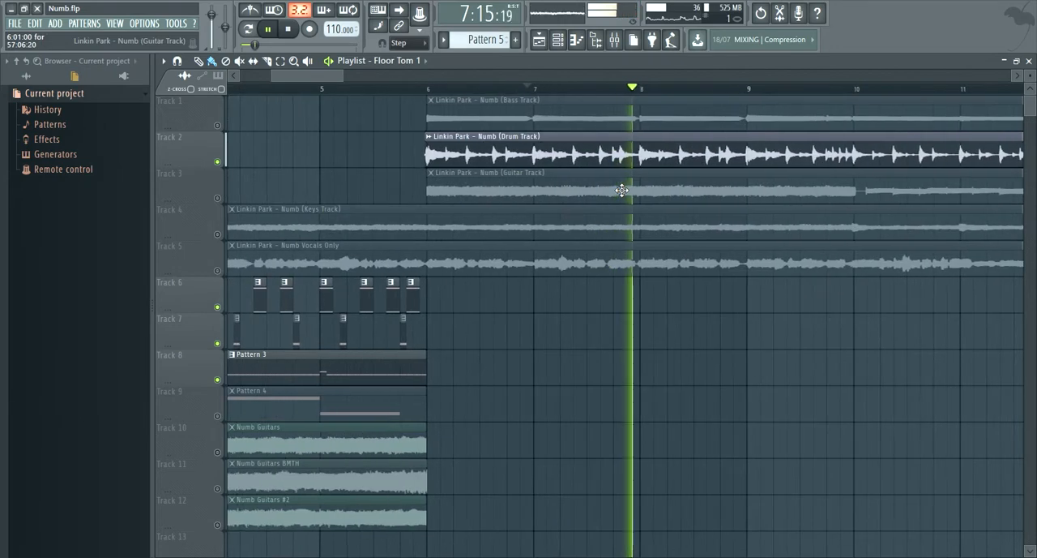
scroll(649, 173, "up", 2, "ctrl")
left_click(710, 87)
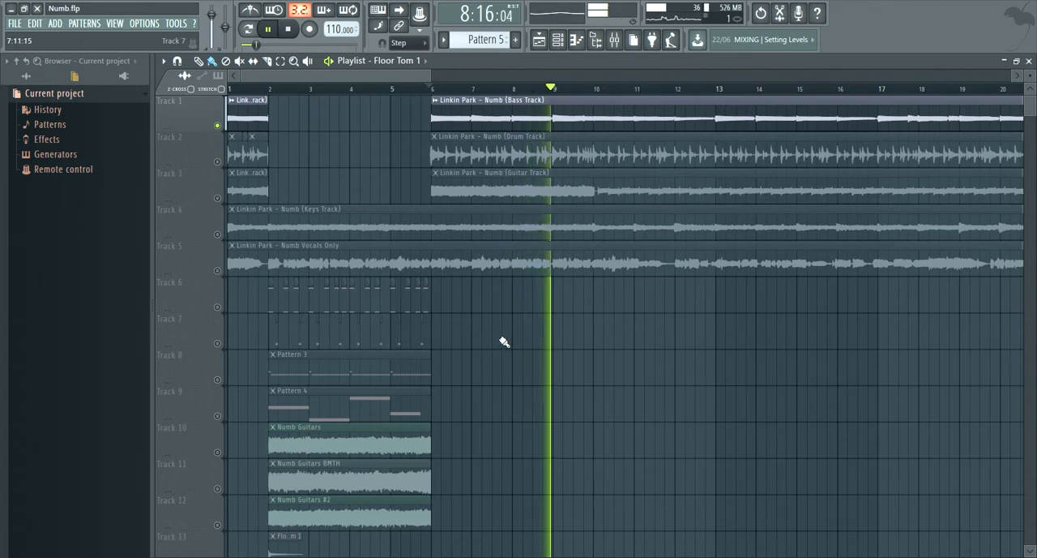
- Listen to the soloed original bass track around bar 8 and stop playback
scroll(505, 357, "down", 1)
key("space")
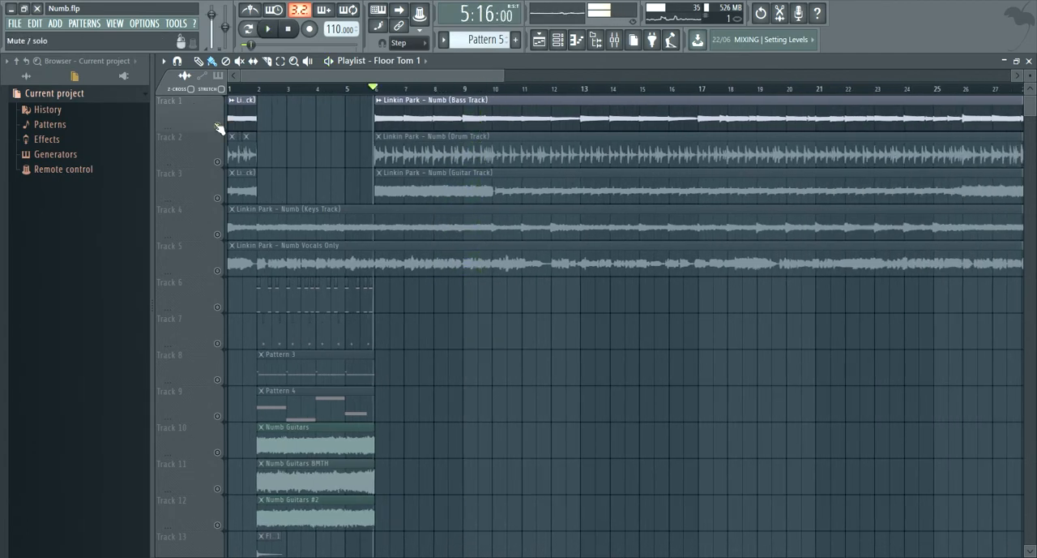
scroll(222, 128, "up", 2)
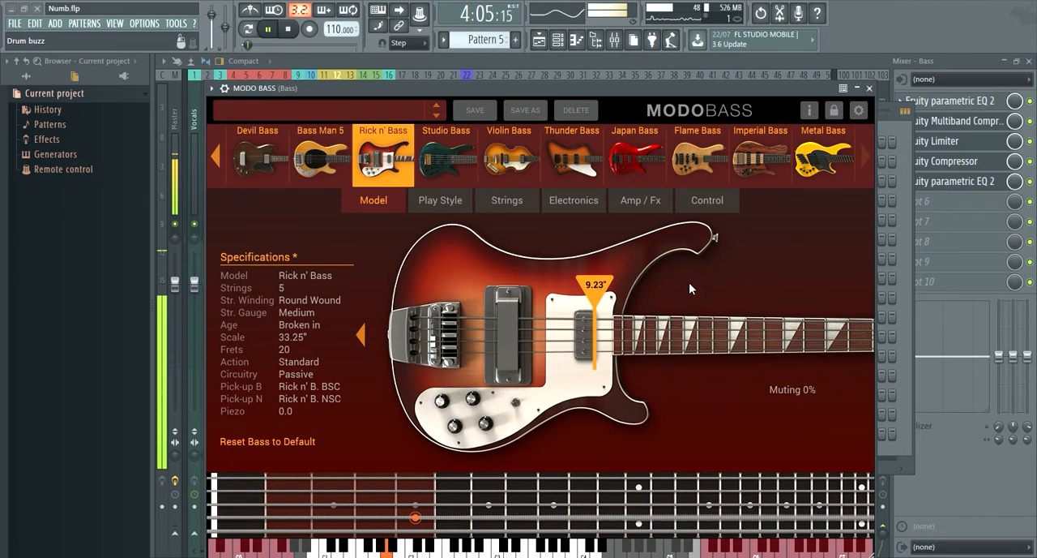
- Close the MODO BASS instrument and play the original bass track on its own from just before bar 6
left_click(294, 30)
left_click(870, 89)
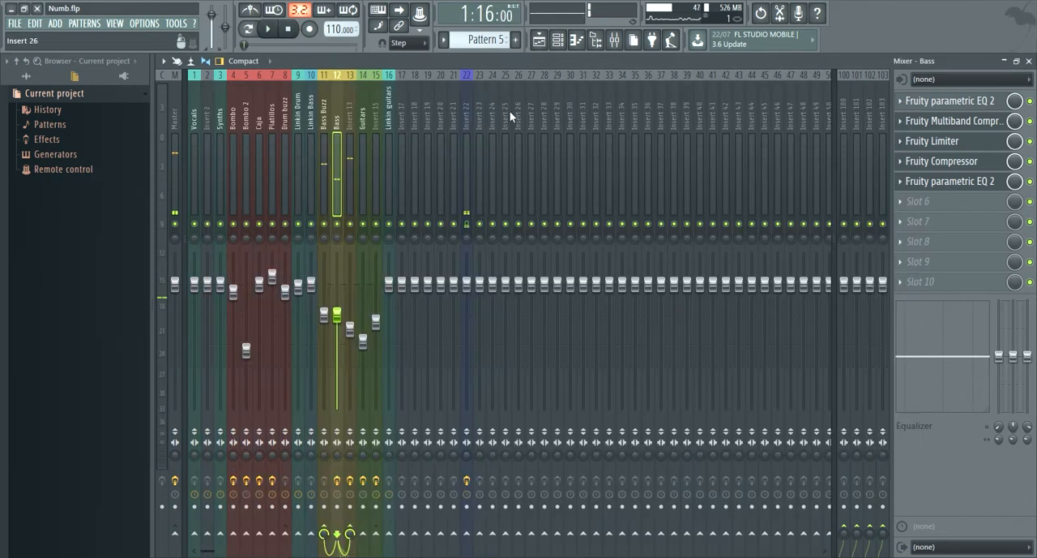
key("F5")
left_click(397, 90)
scroll(422, 332, "up", 5)
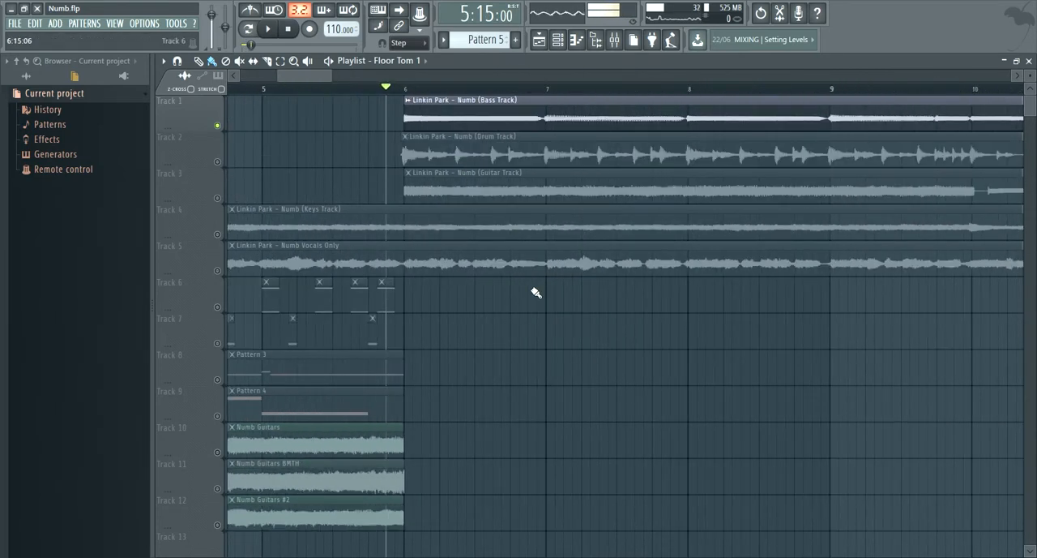
key("space")
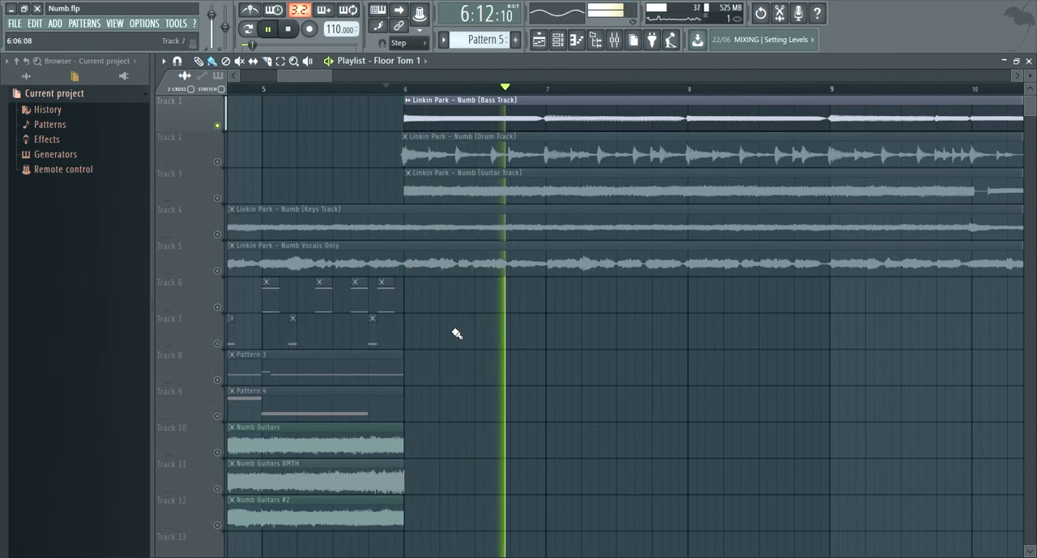
scroll(456, 333, "down", 4)
left_click_drag(353, 75, 318, 79)
scroll(285, 103, "up", 1)
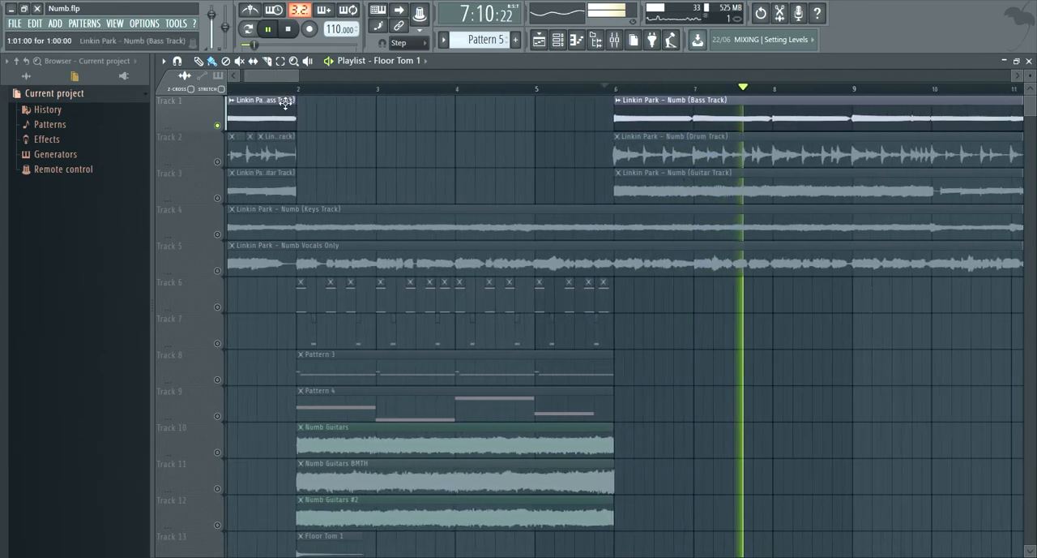
scroll(286, 104, "up", 3)
key("space")
- Solo playlist track 9 and play the recreated bass from just before bar 2 with its MODO BASS instrument open
left_click(307, 90)
left_click(218, 415)
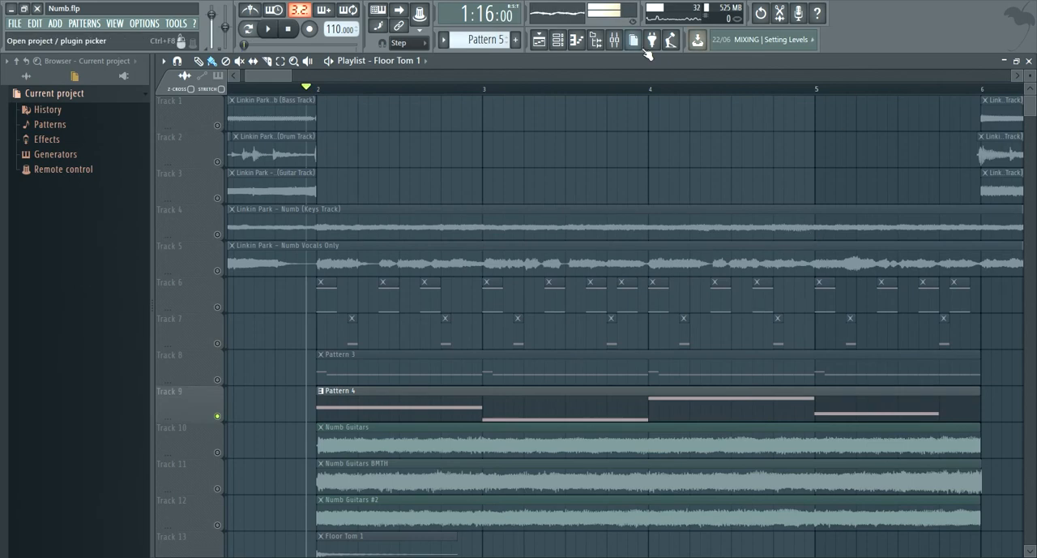
left_click(615, 39)
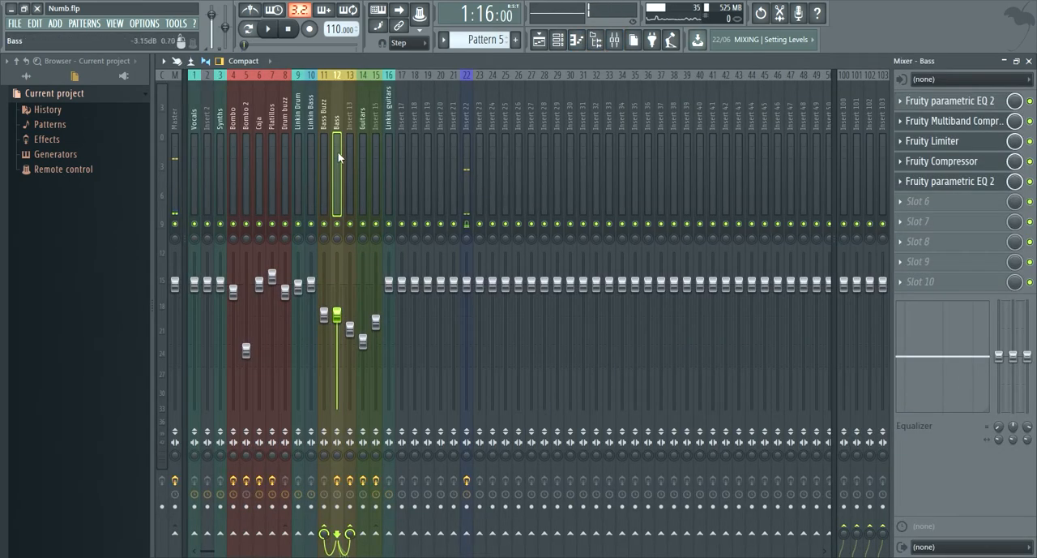
left_click(557, 39)
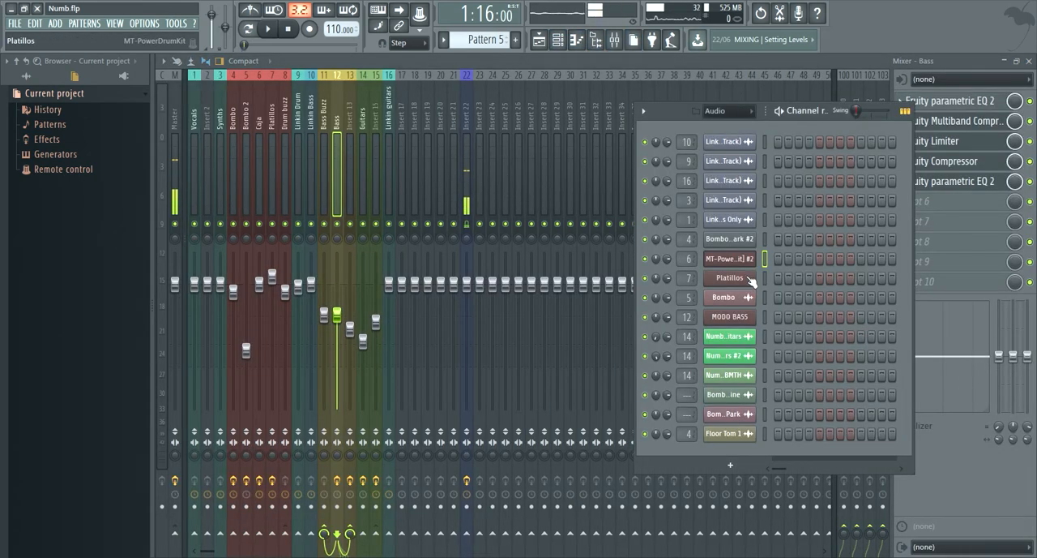
left_click(729, 316)
key("space")
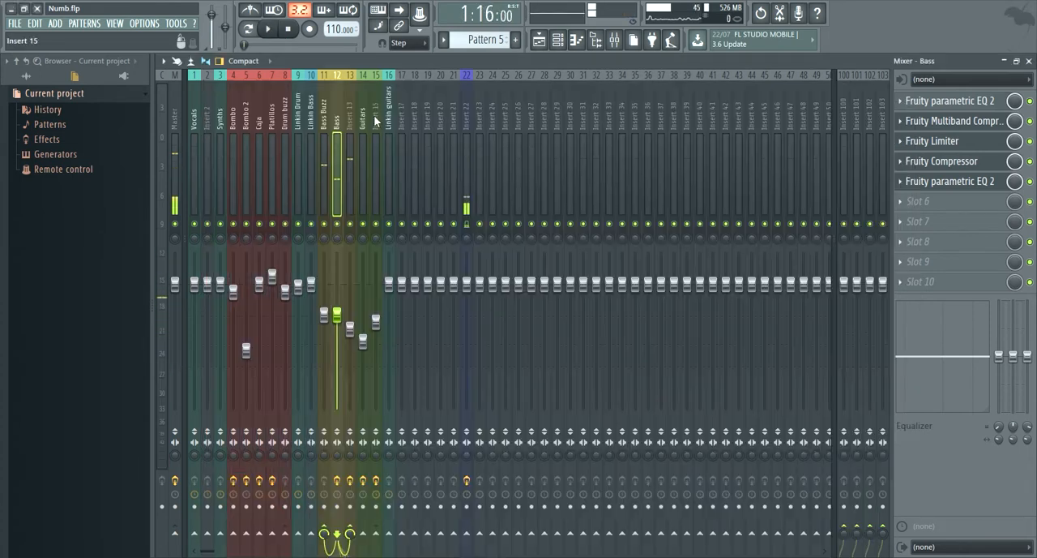
- Review the Bass mixer track's effects: both Parametric EQ 2 curves, Multiband Compressor, Limiter and Compressor
left_click(977, 104)
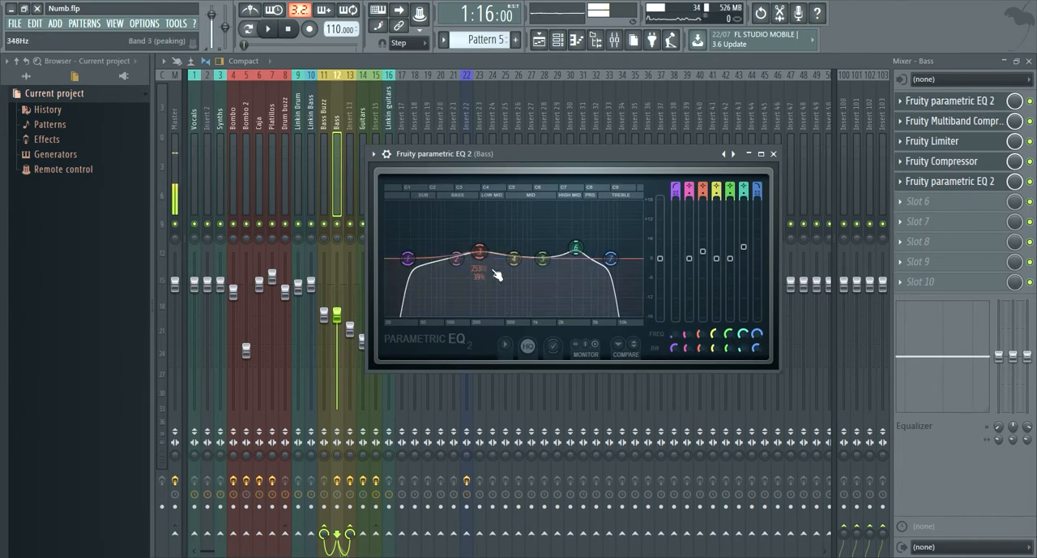
left_click(953, 121)
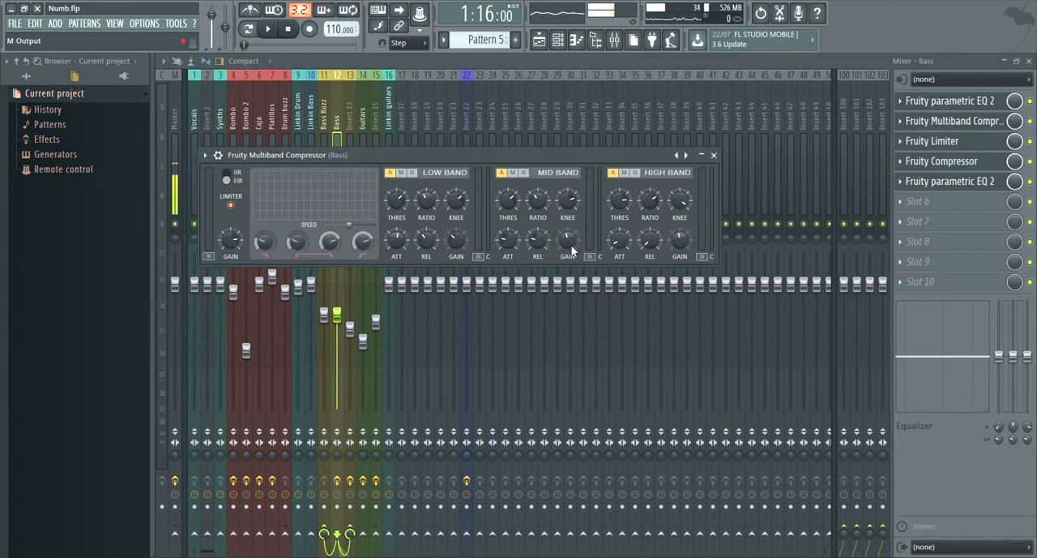
left_click(976, 143)
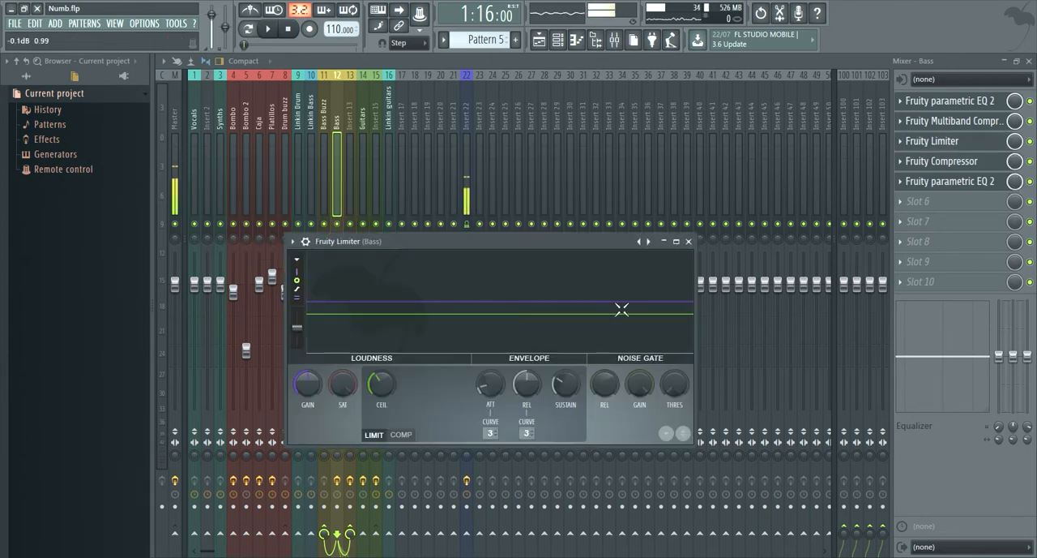
left_click(942, 161)
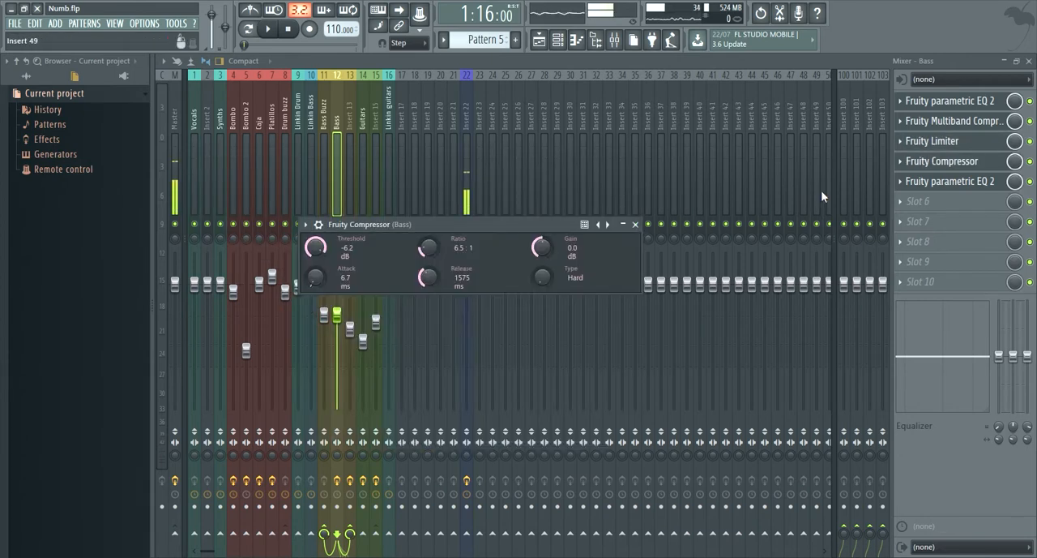
left_click(965, 181)
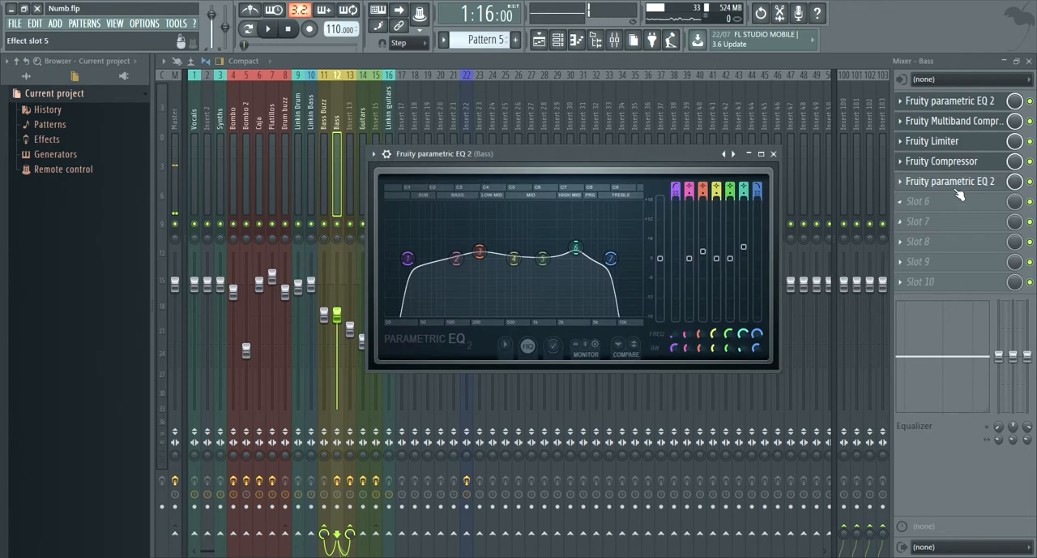
left_click(959, 188)
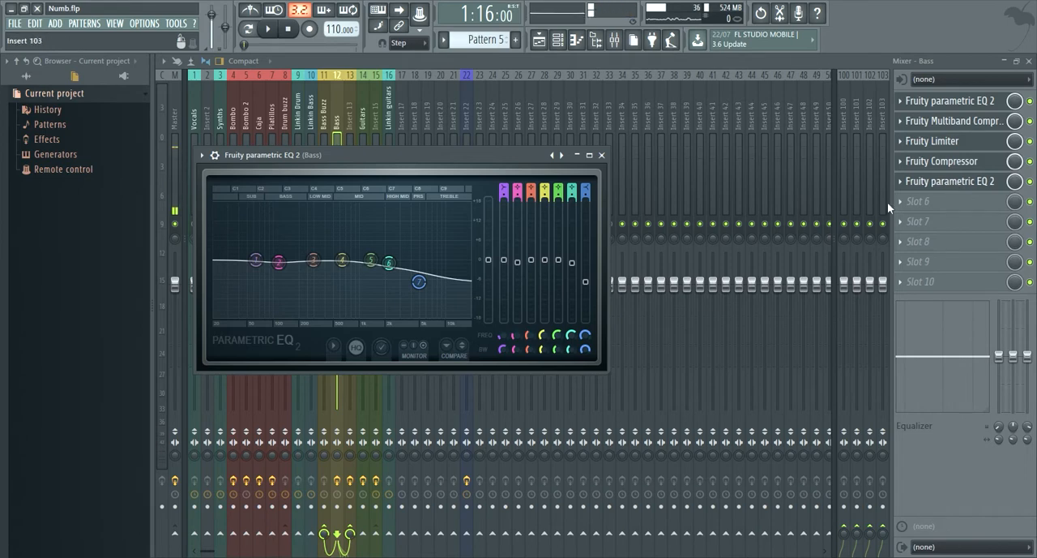
- Select the Linkin Bass, Bass Buzz, Bass and Insert 13 mixer tracks together and play the song to compare the basses
left_click(342, 115)
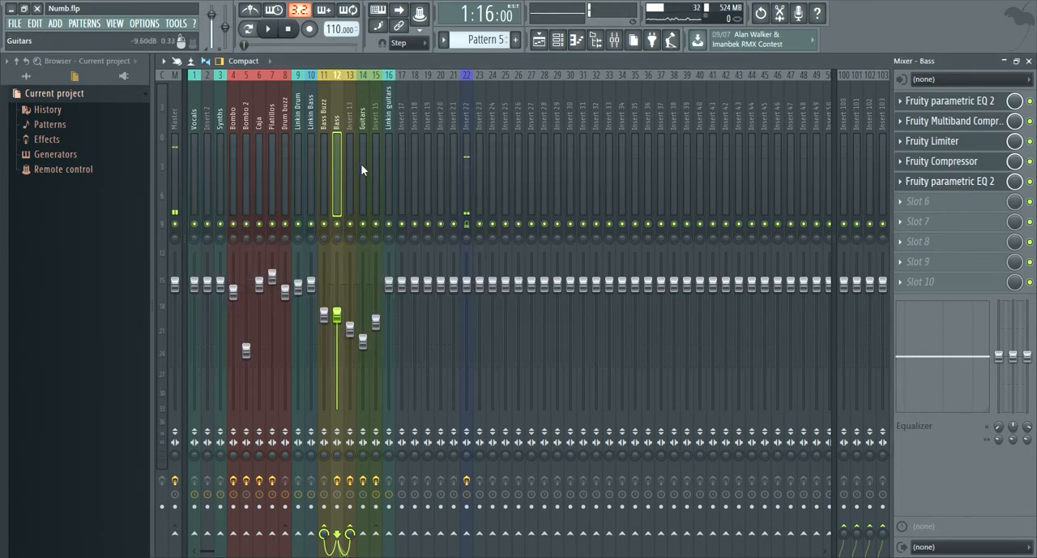
left_click(313, 154)
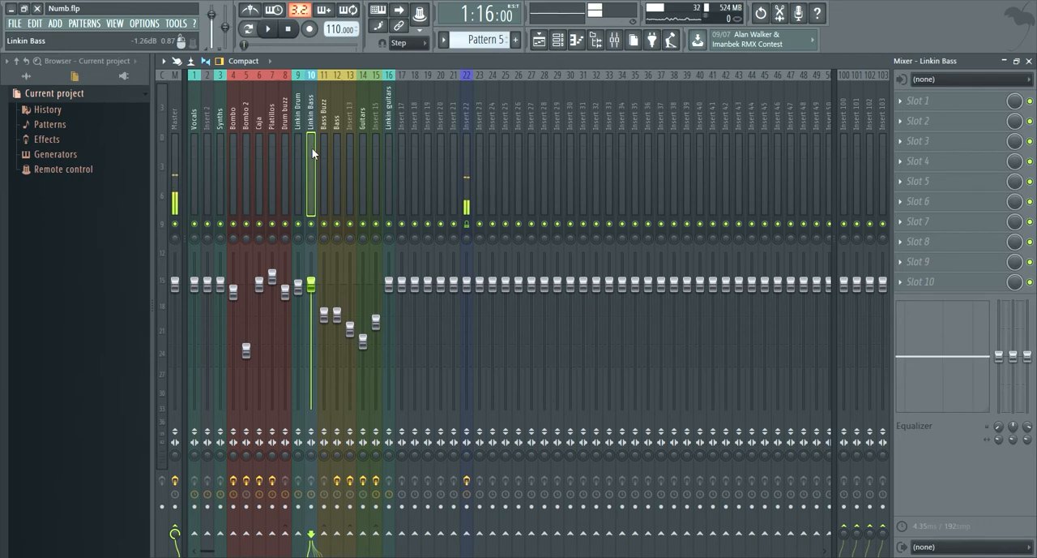
left_click(326, 136)
left_click(340, 136)
left_click_drag(350, 132, 311, 108)
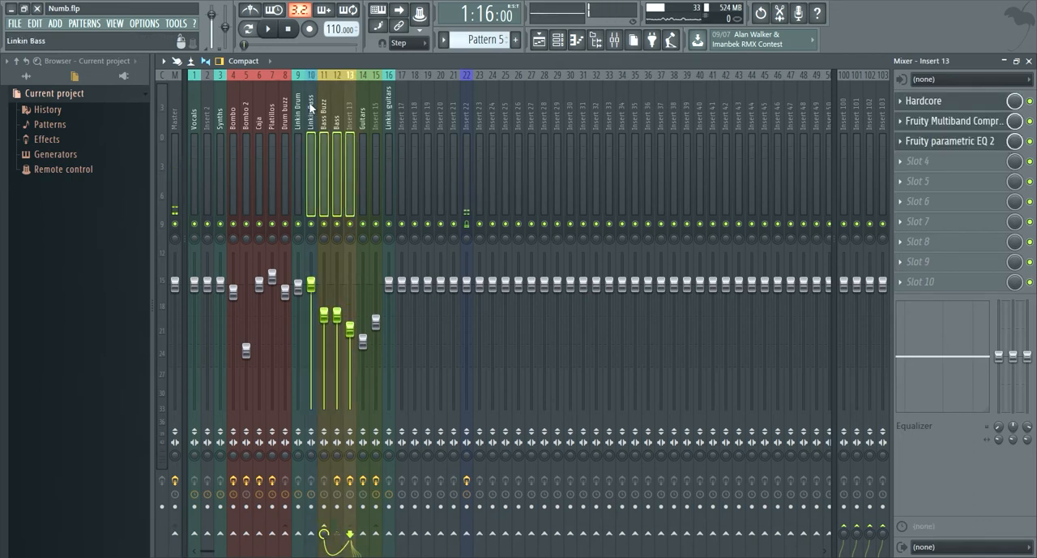
key("space")
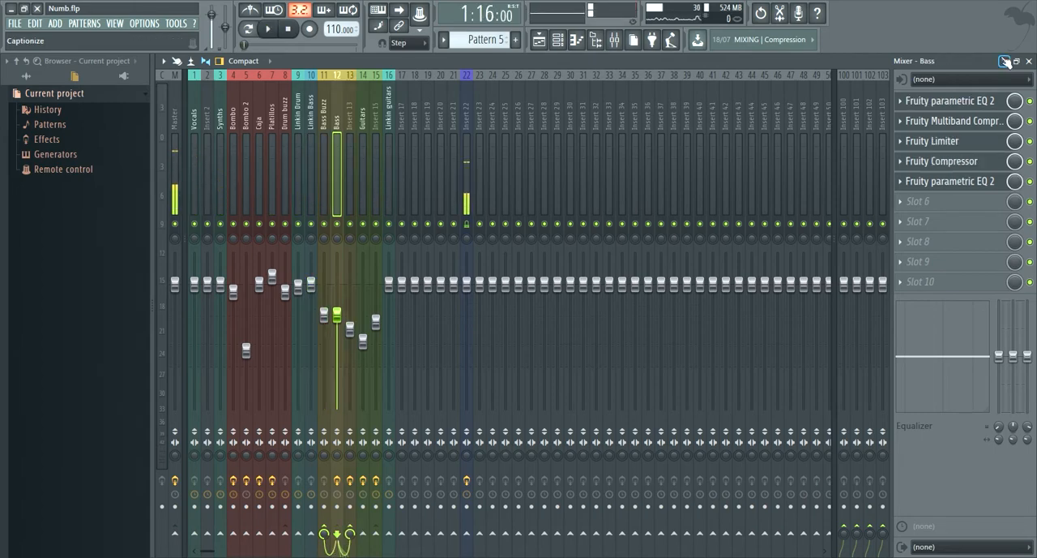
- Minimize the mixer, solo playlist track 3 and play the original guitar track from bar 6
left_click(1005, 61)
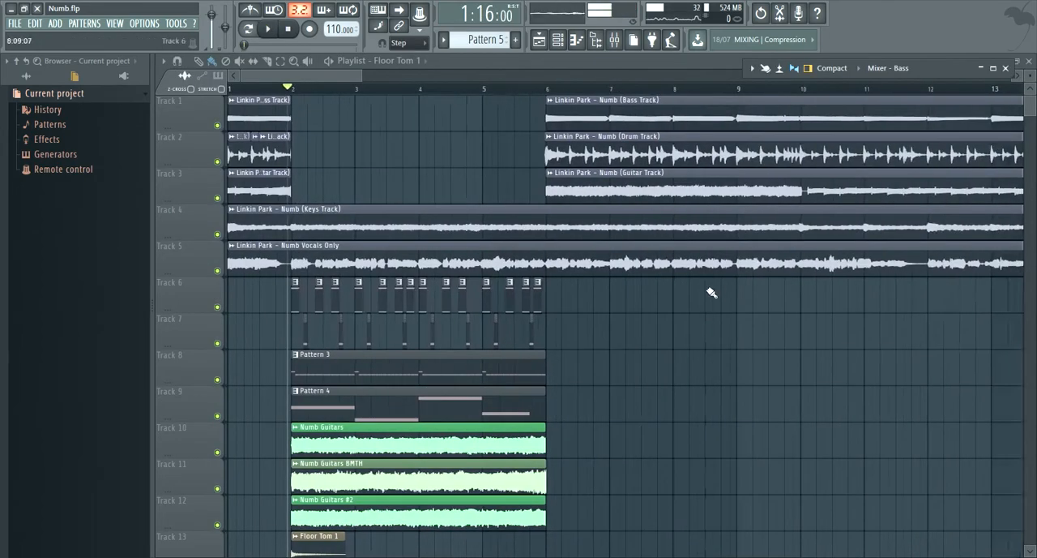
scroll(746, 298, "up", 4)
scroll(413, 178, "down", 6)
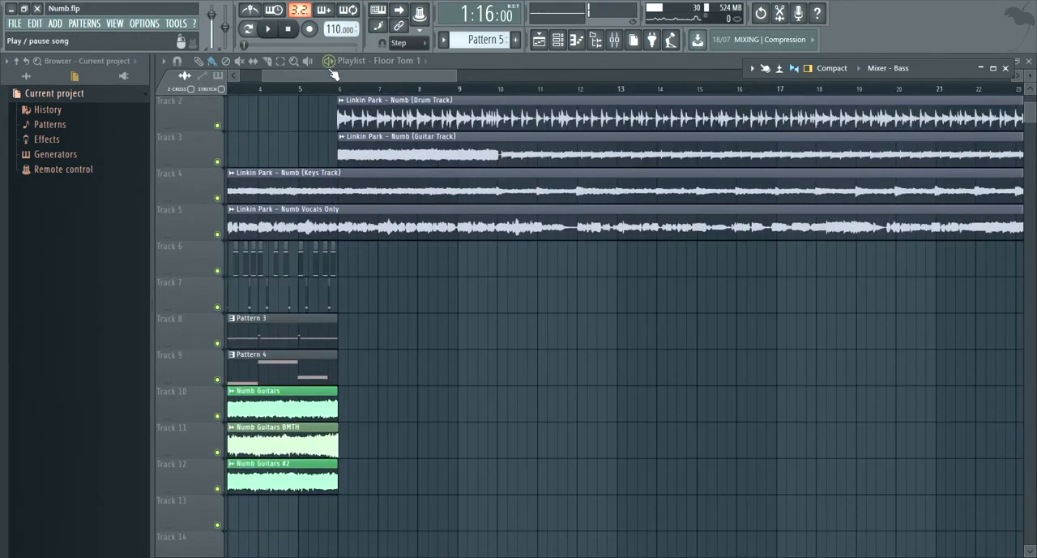
left_click_drag(319, 76, 277, 81)
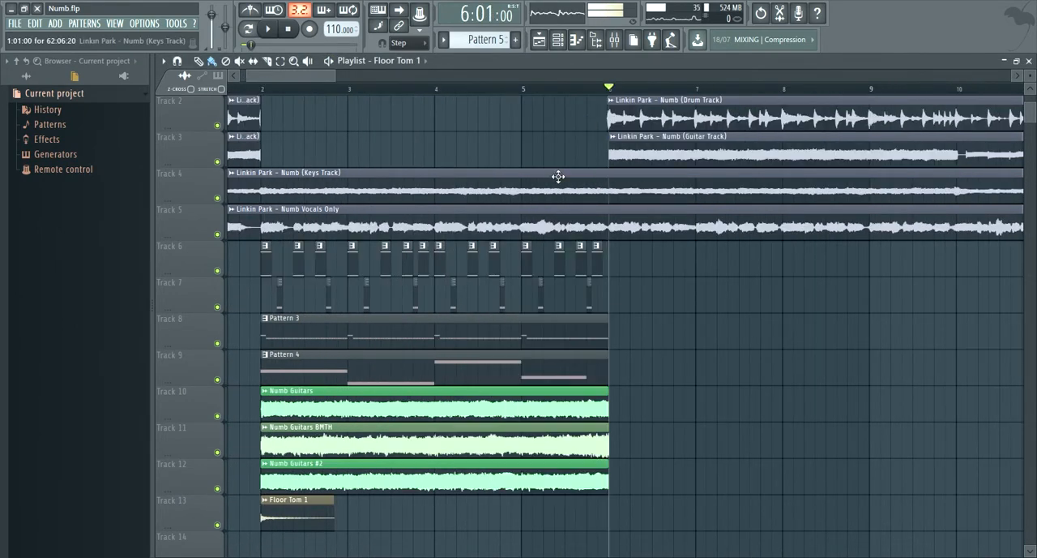
right_click(217, 162)
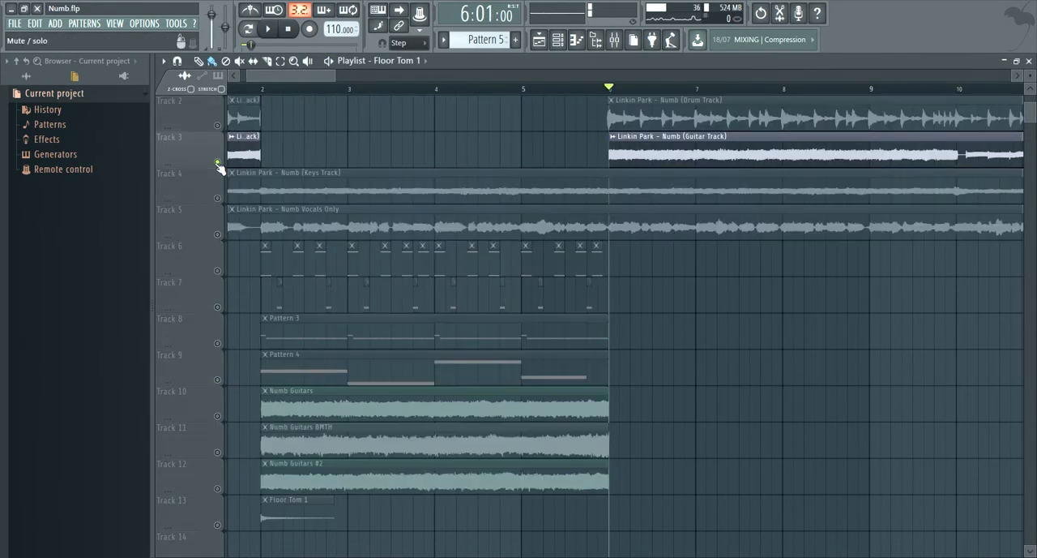
key("space")
scroll(687, 270, "down", 2)
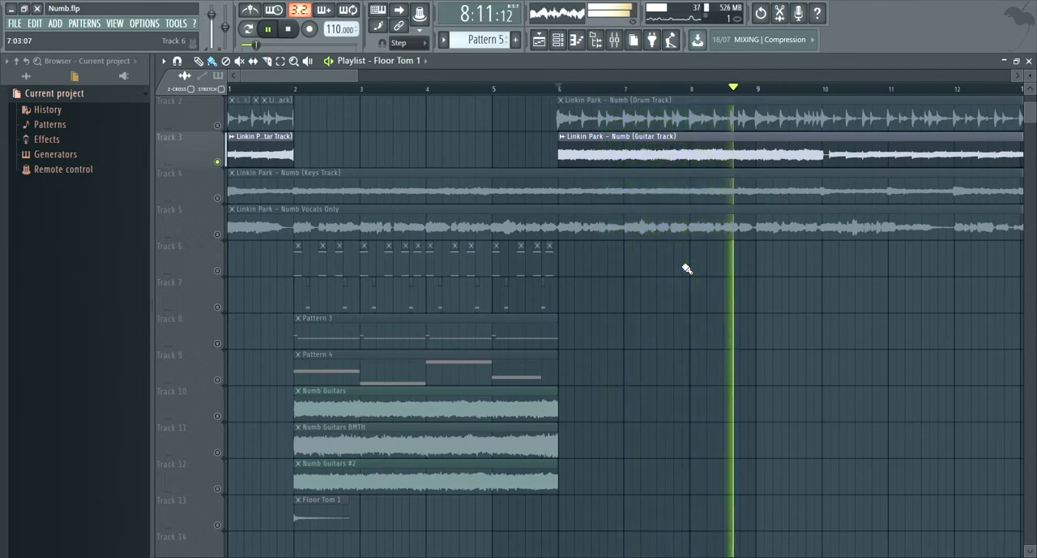
key("space")
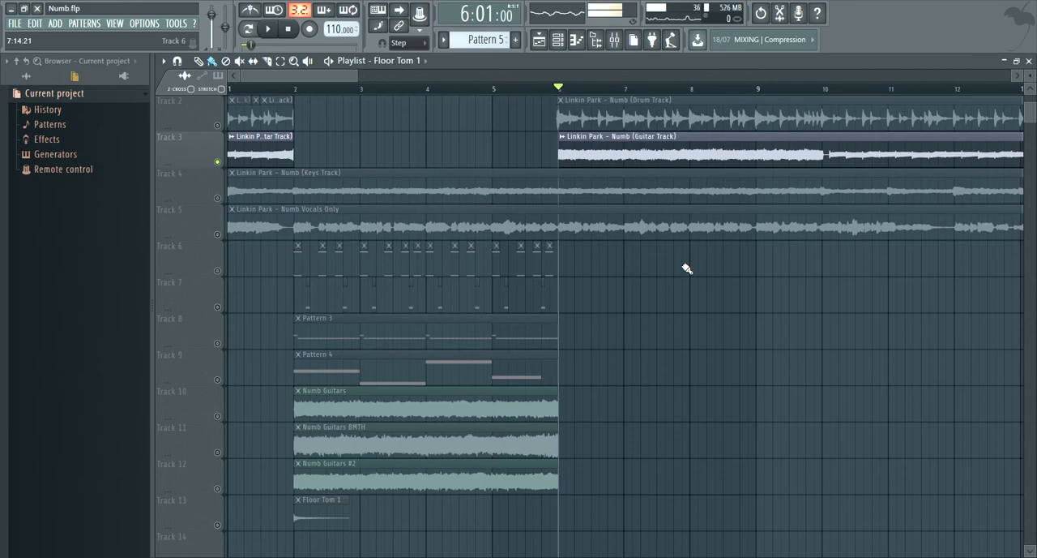
key("space")
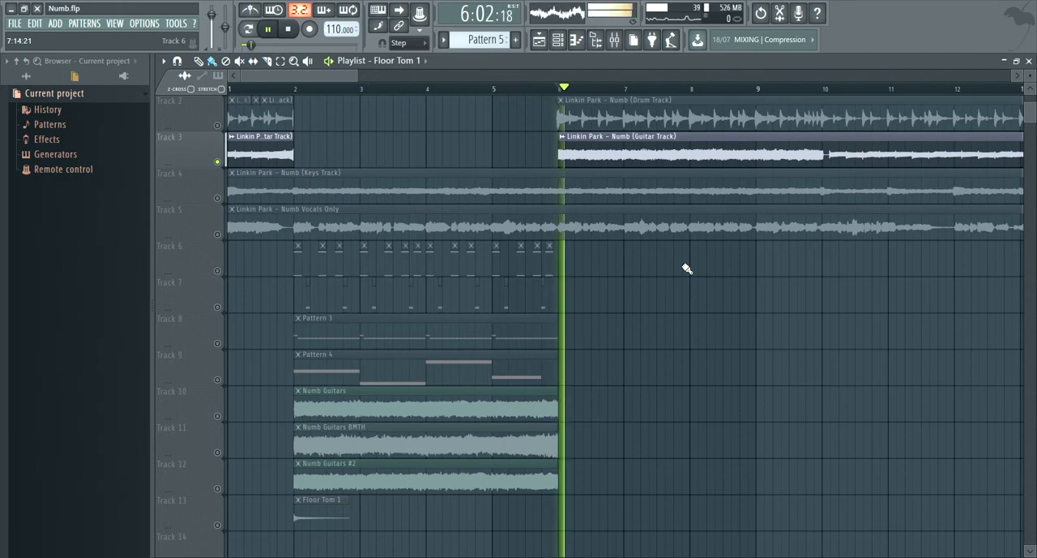
scroll(353, 215, "up", 2)
scroll(353, 215, "down", 2)
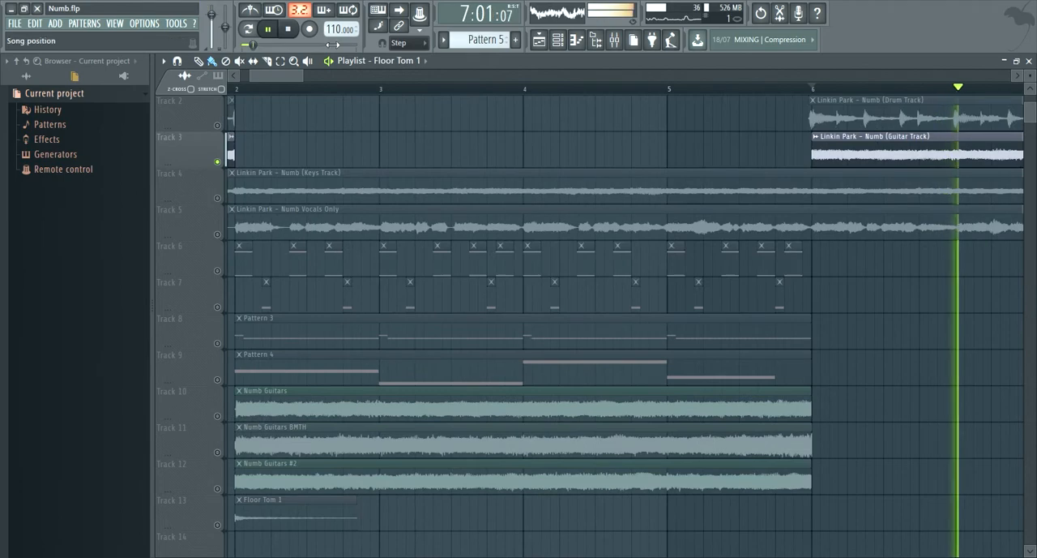
key("space")
- Solo playlist tracks 10 and 12 and play the Numb Guitars and Numb Guitars #2 clips from just before bar 2
left_click_drag(265, 76, 252, 77)
left_click(354, 87)
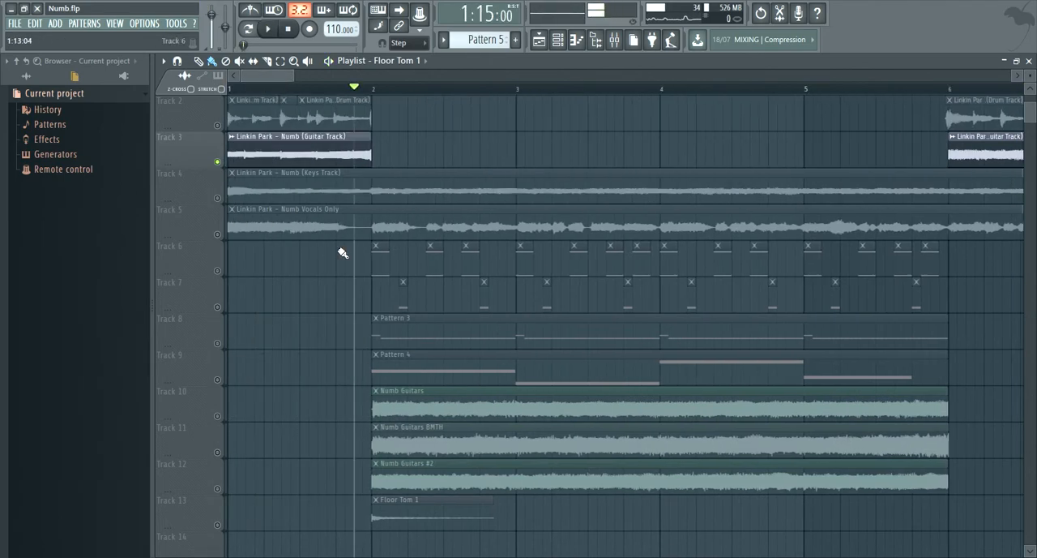
left_click(224, 418)
left_click(219, 489, "ctrl")
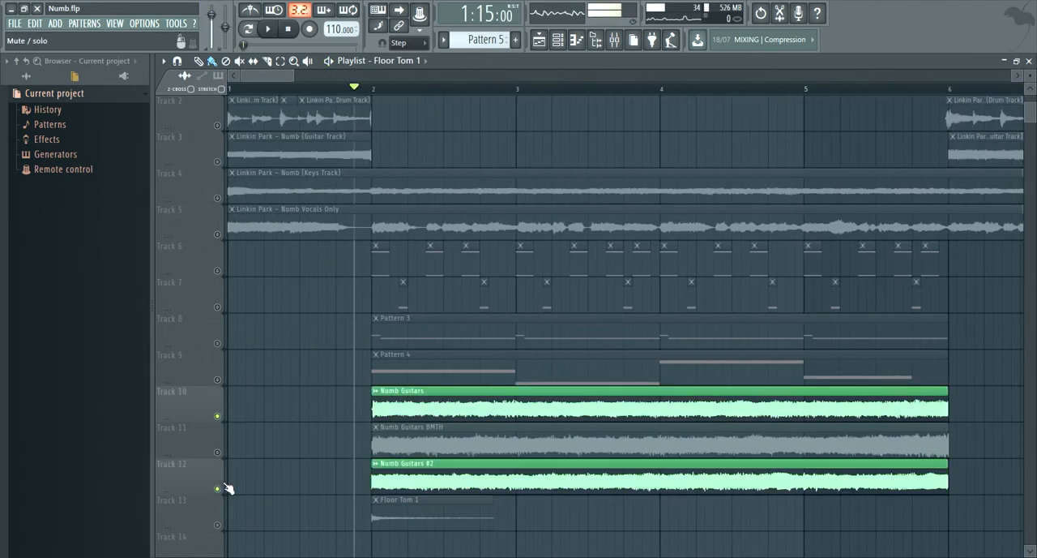
scroll(491, 442, "down", 2)
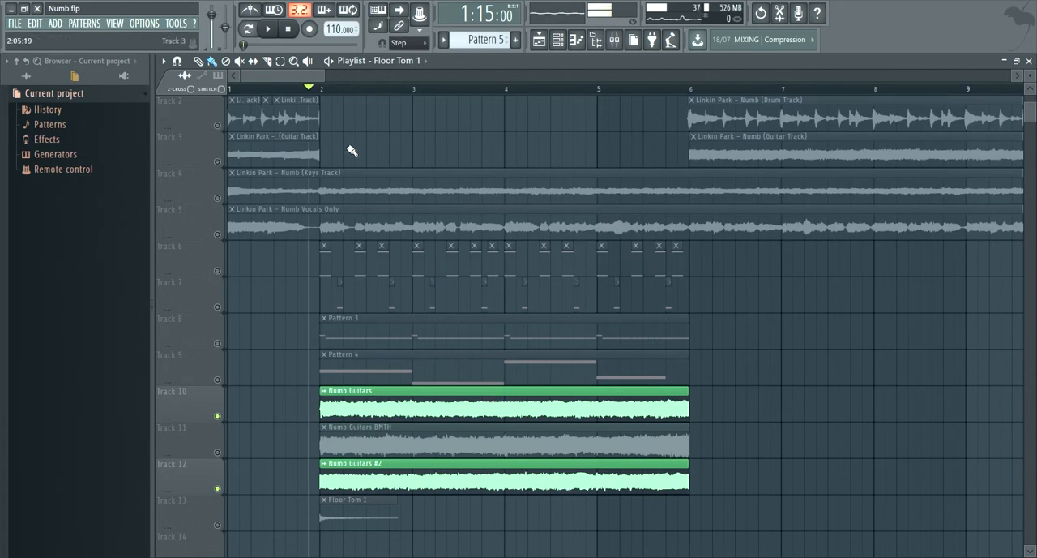
scroll(354, 160, "up", 2)
key("space")
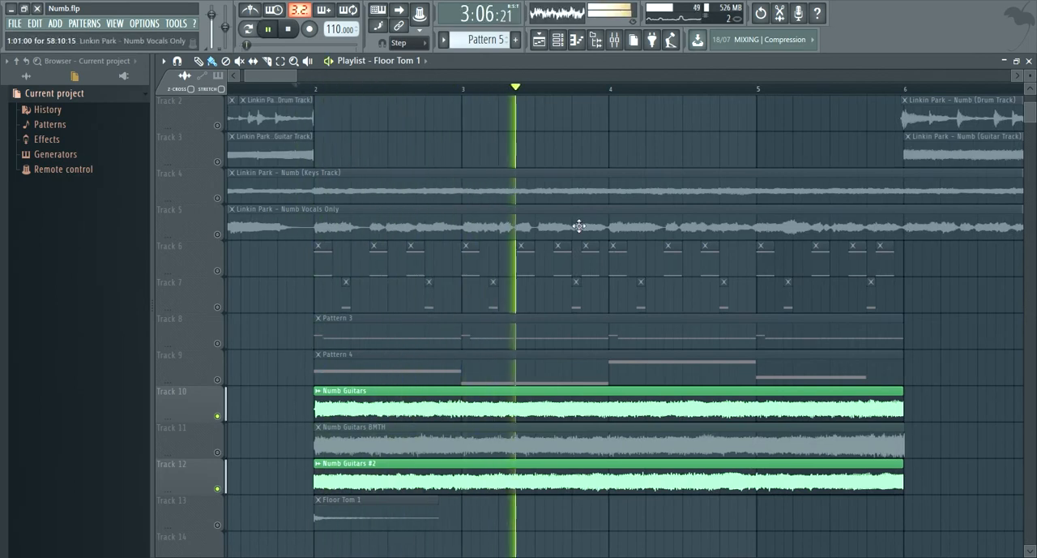
scroll(579, 224, "down", 2)
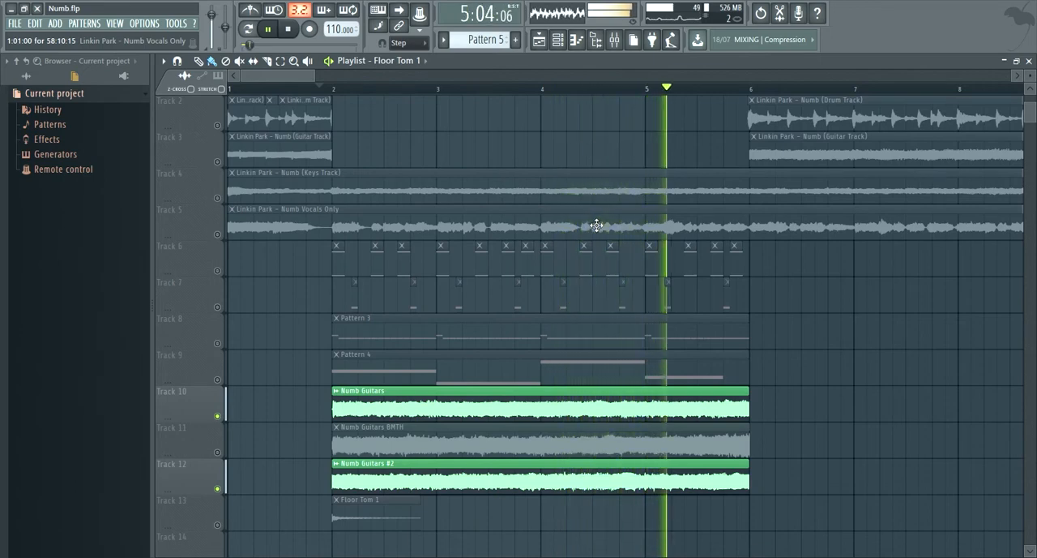
- Stop playback, solo playlist track 11 and play the Numb Guitars BMTH clip by itself from just before bar 2
key("space")
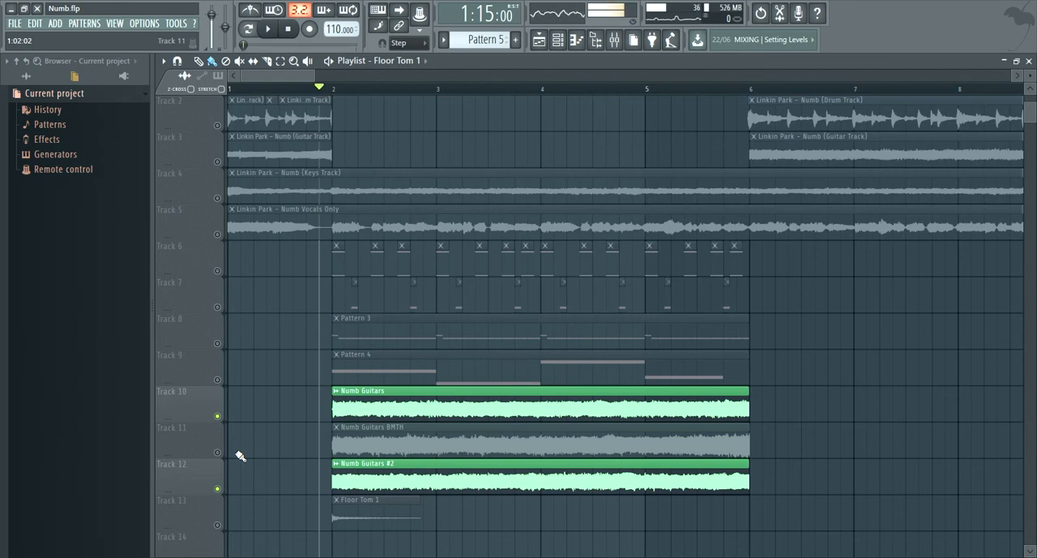
key("space")
right_click(219, 451)
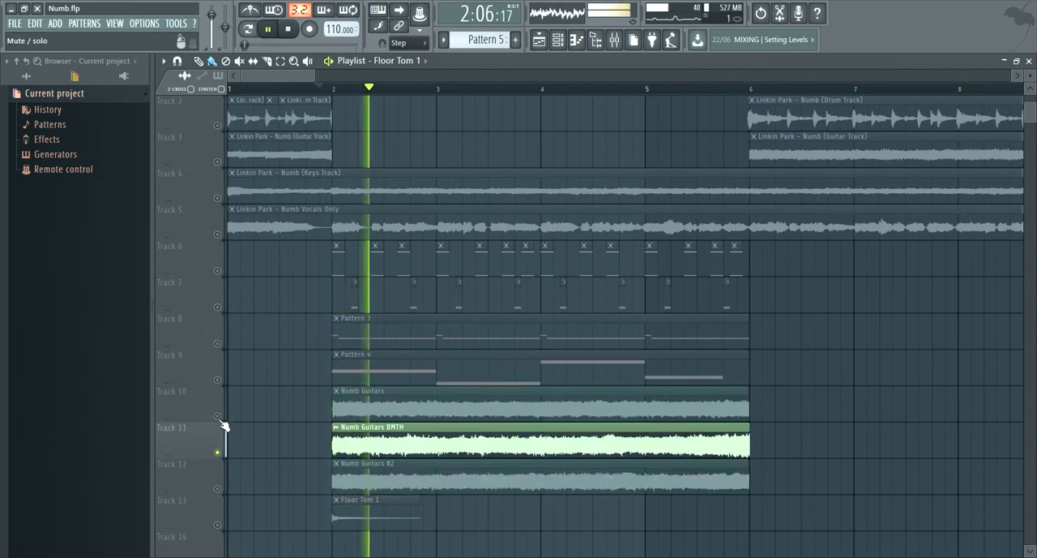
key("space")
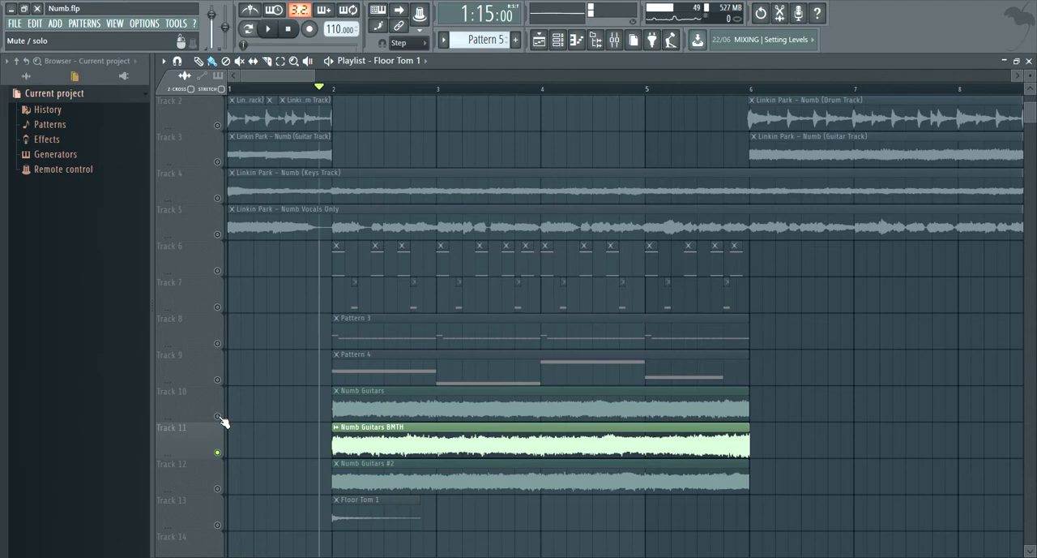
- Unmute playlist tracks 10 and 12 alongside track 11 and play the three guitar clips together
left_click(217, 415)
left_click(218, 487)
key("space")
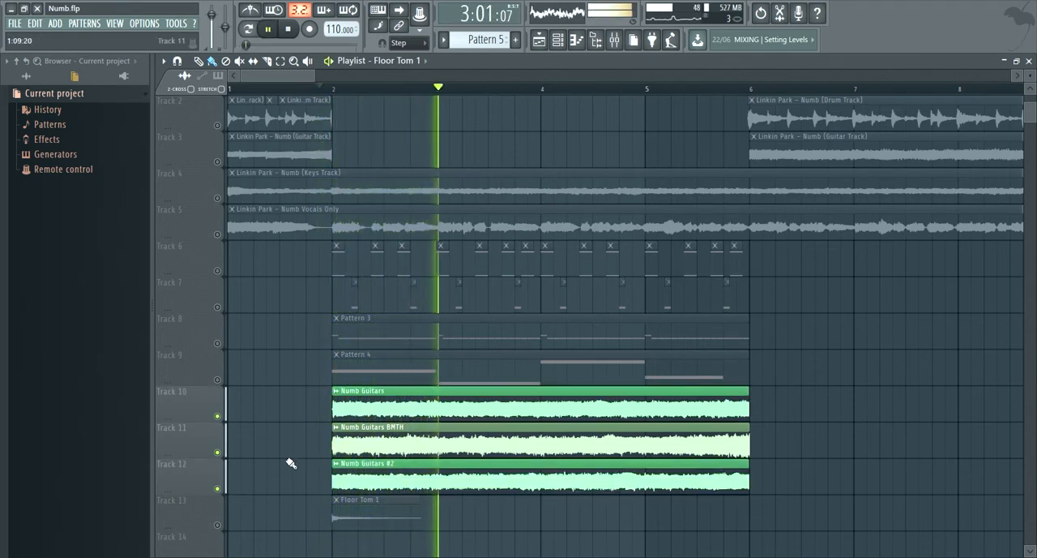
key("space")
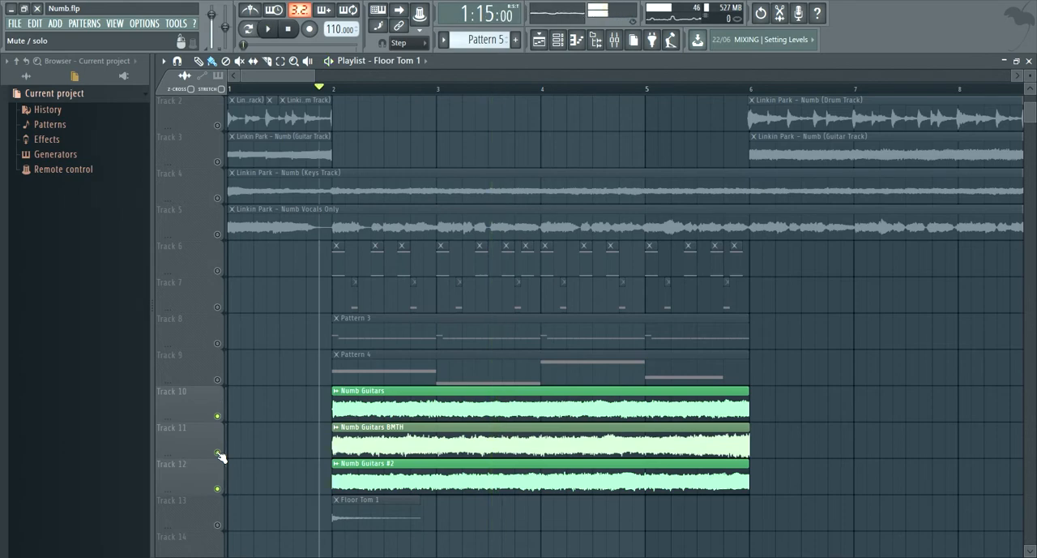
- Toggle the mute of track 11 during playback to compare the guitars with and without the Numb Guitars BMTH clip
left_click(218, 453)
key("space")
key("space")
left_click(218, 453)
key("space")
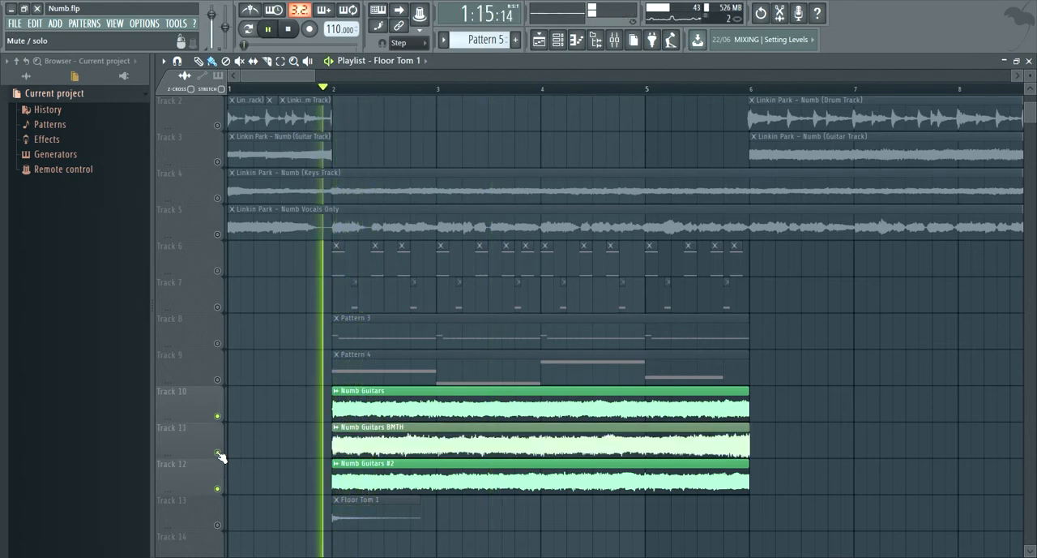
- Unmute playlist track 3 and compare the original guitar track from bar 6 with the recreated guitars from bar 2
key("space")
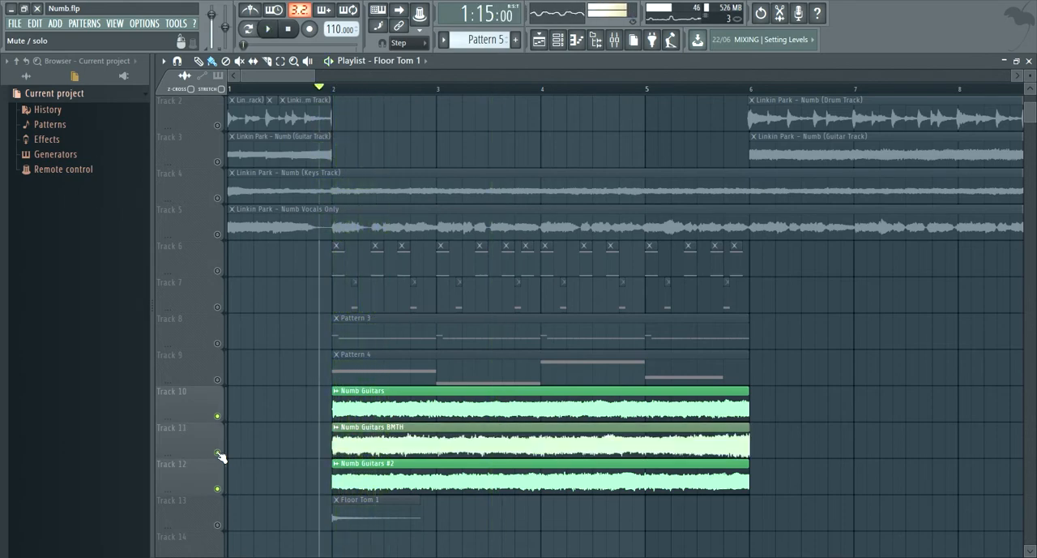
left_click(218, 163)
key("space")
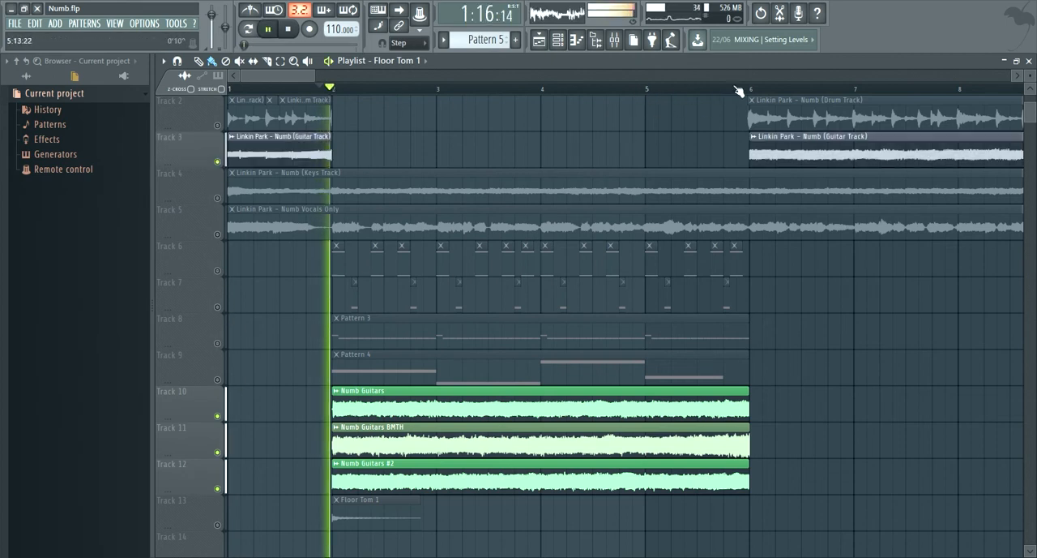
left_click(746, 88)
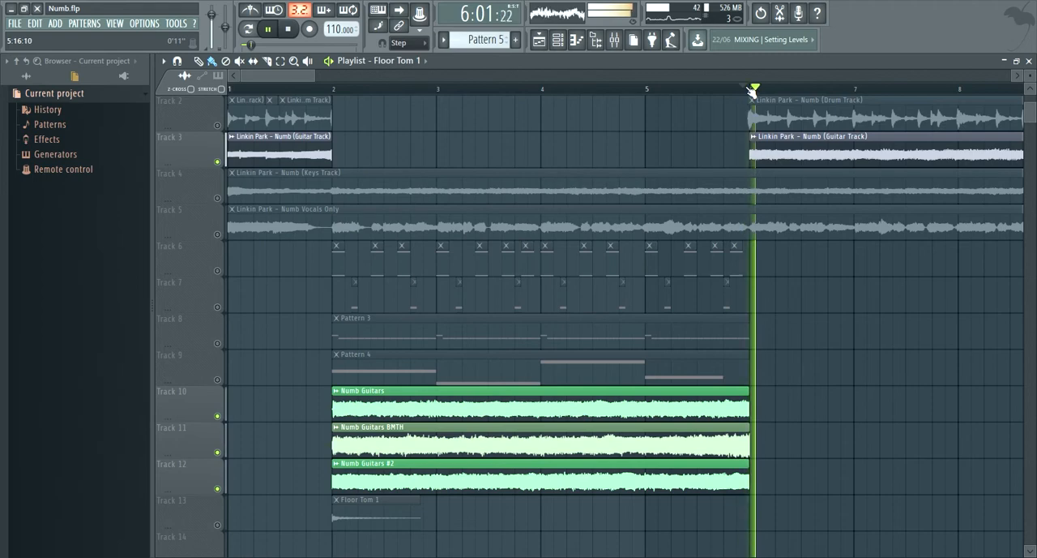
left_click(324, 89)
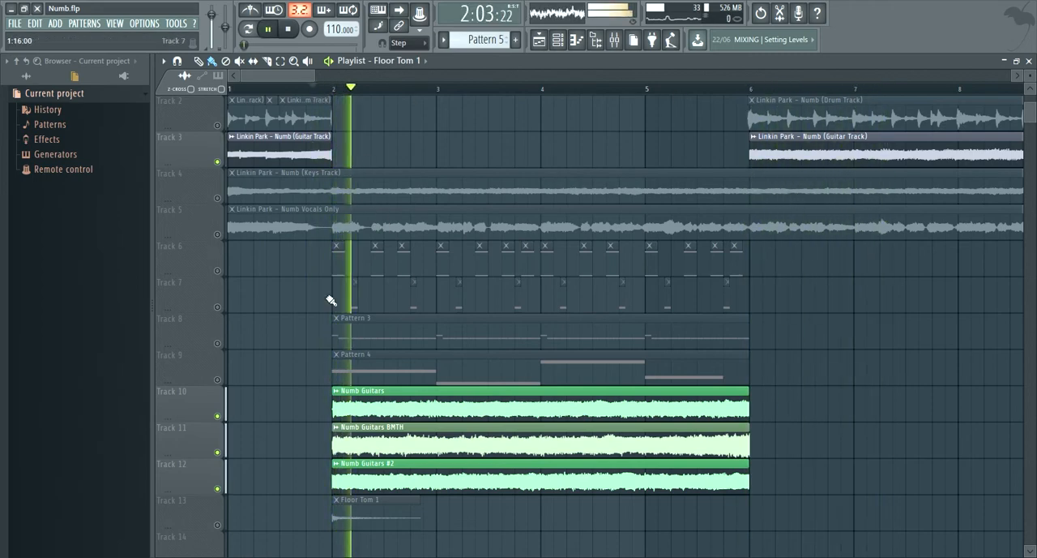
- Unmute all playlist tracks and compare the full recreated mix before bar 2 with the original from just before bar 6
key("space")
right_click(218, 416)
right_click(217, 415)
key("space")
scroll(591, 369, "down", 2)
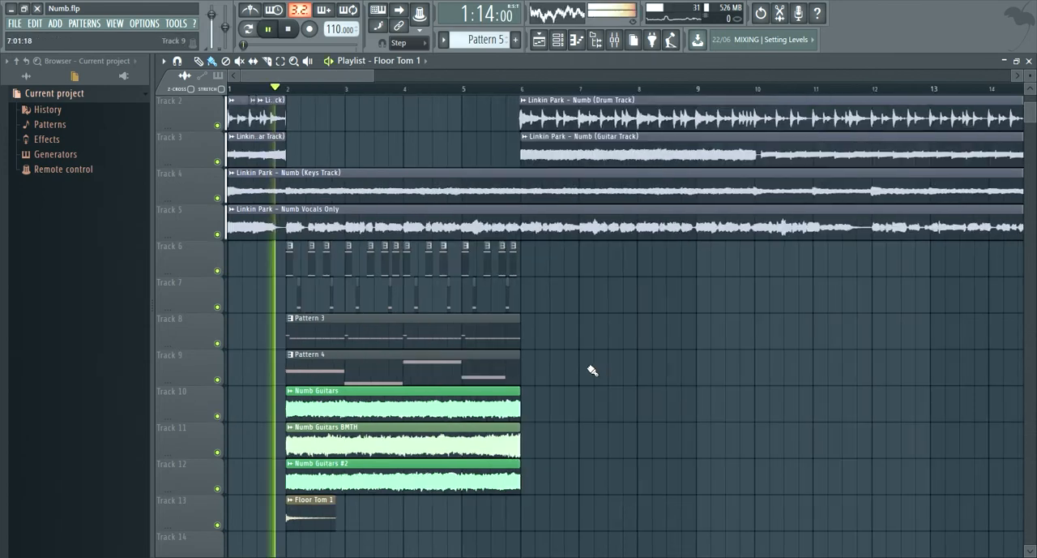
left_click(518, 90)
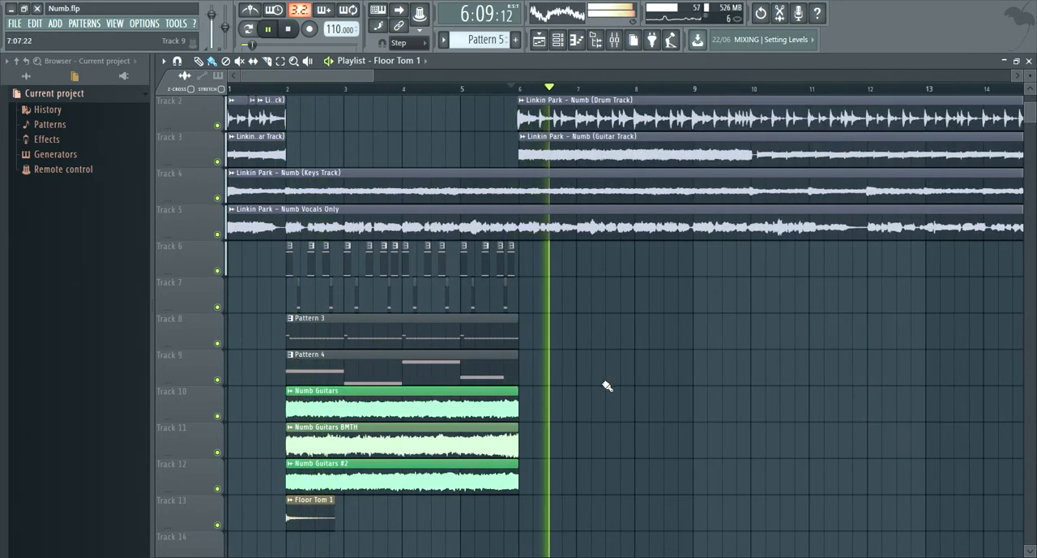
key("space")
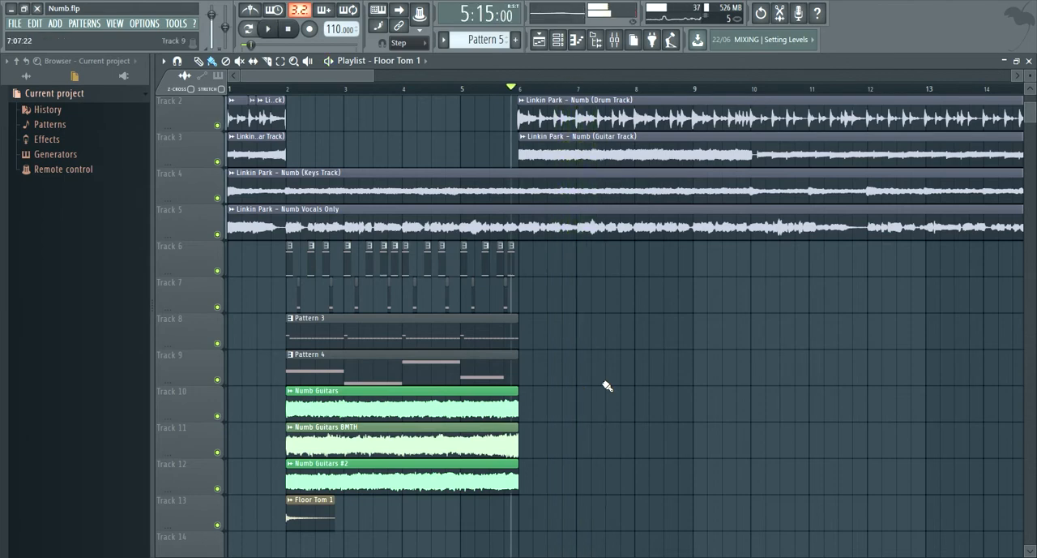
- Open the mixer, play the Guitars track and examine its Parametric EQ 2 curve
key("F9")
left_click(366, 142)
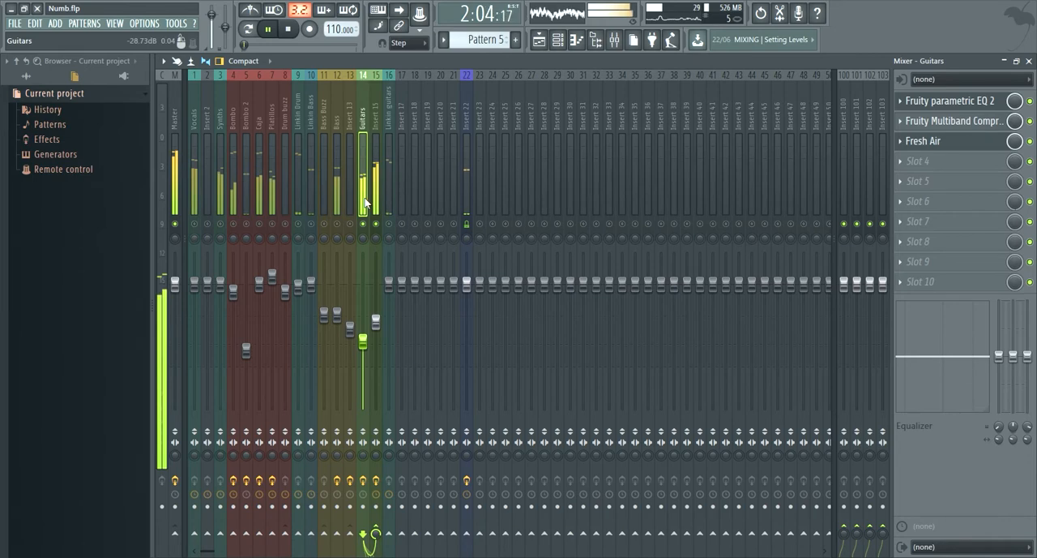
key("space")
left_click(940, 103)
left_click(943, 104)
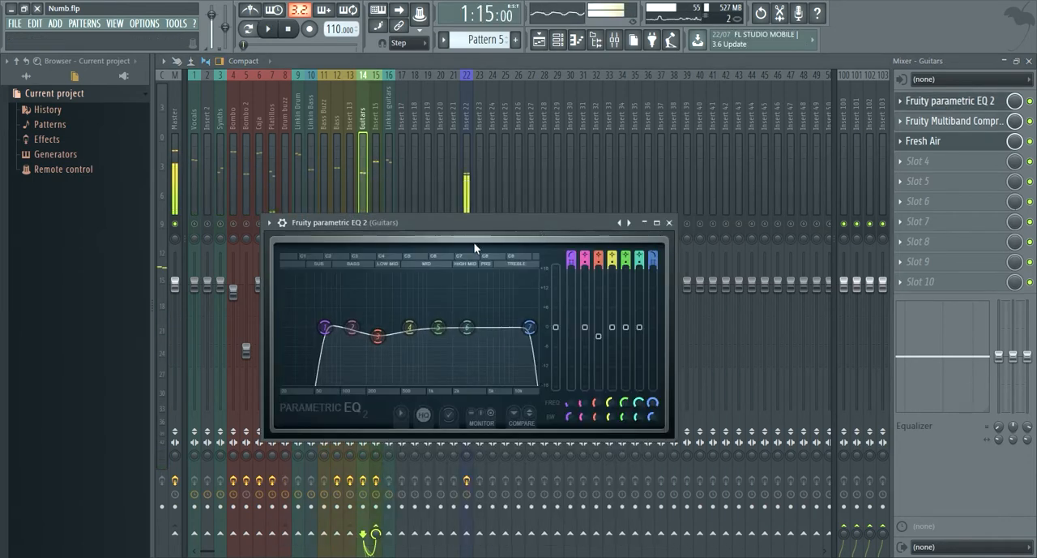
left_click_drag(477, 227, 526, 192)
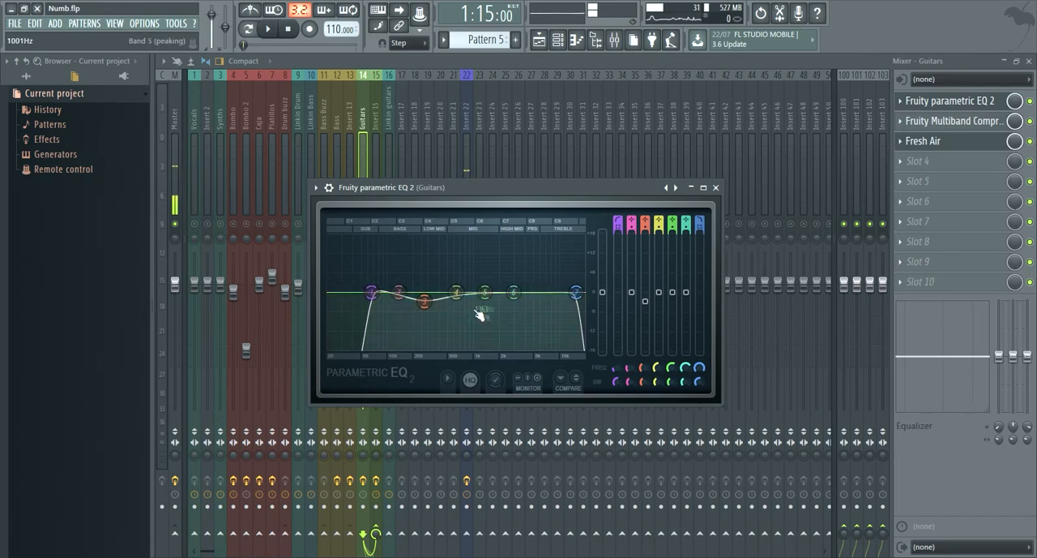
left_click(362, 150)
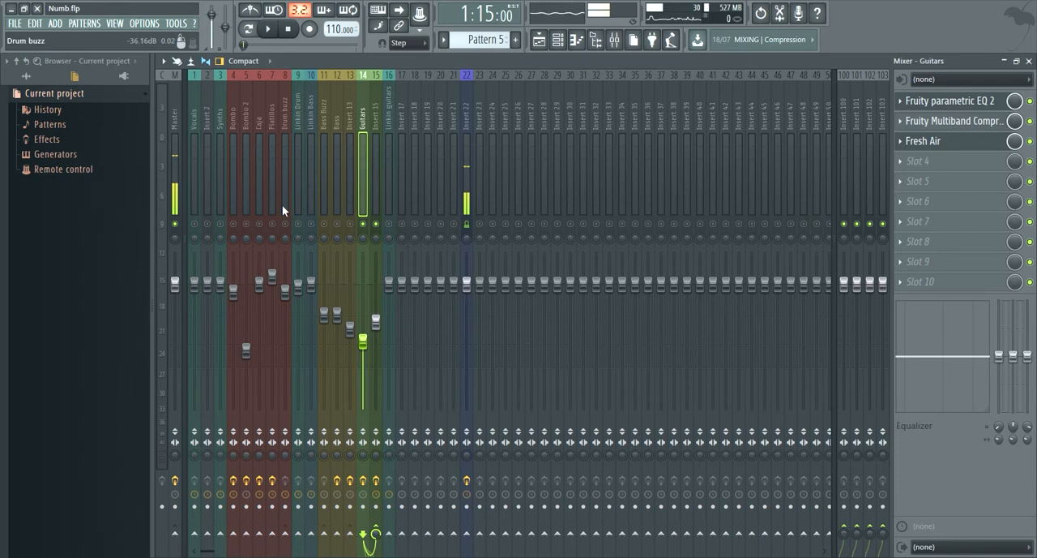
- Play the guitars in the mixer and review the Guitars track's Multiband Compressor and Fresh Air settings
key("space")
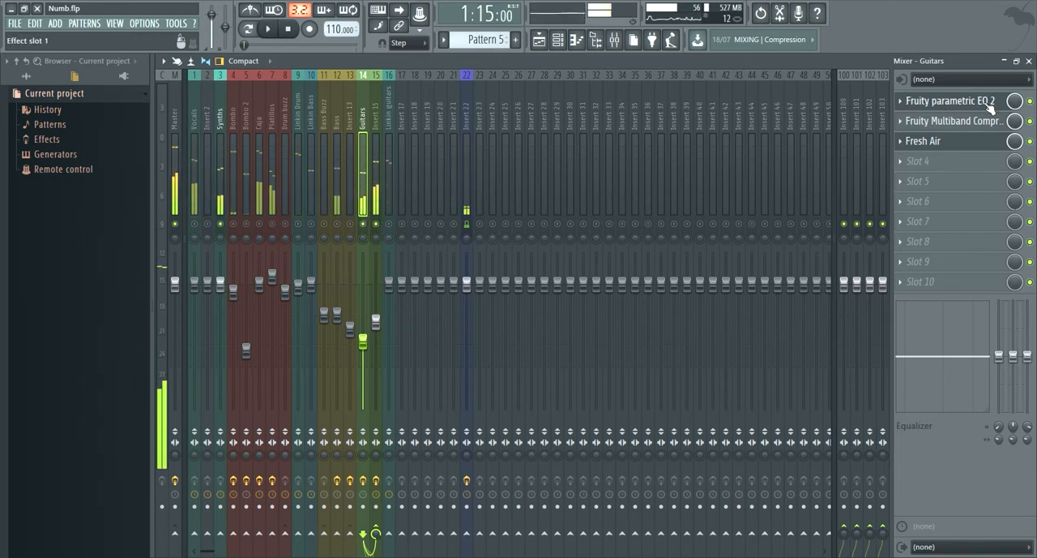
left_click(948, 139)
left_click(957, 123)
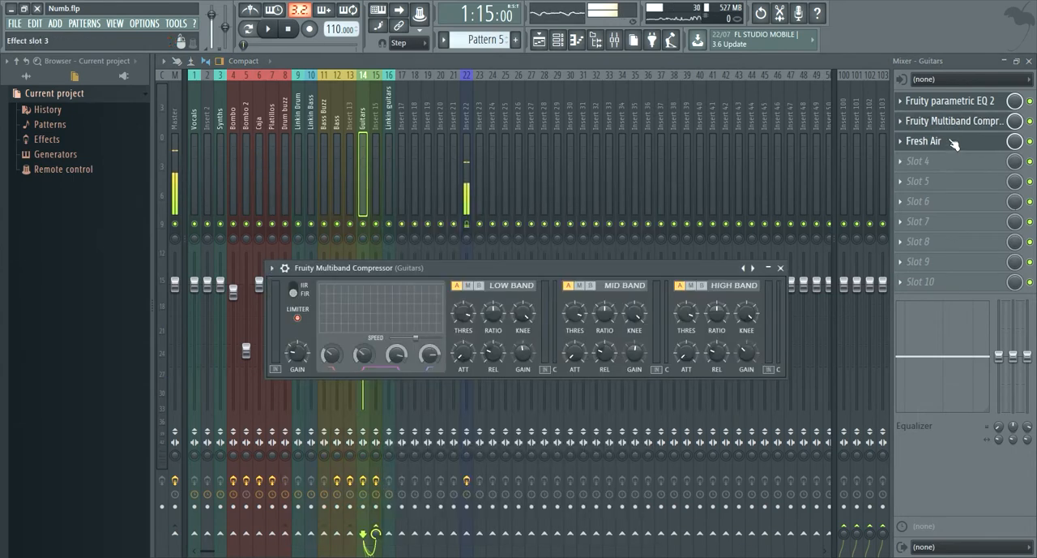
left_click(956, 143)
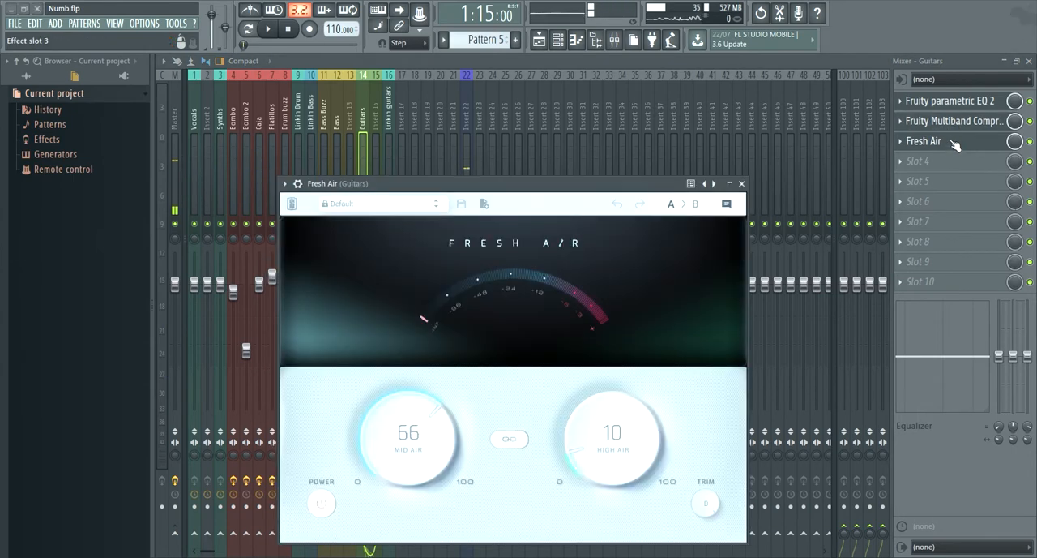
left_click(956, 144)
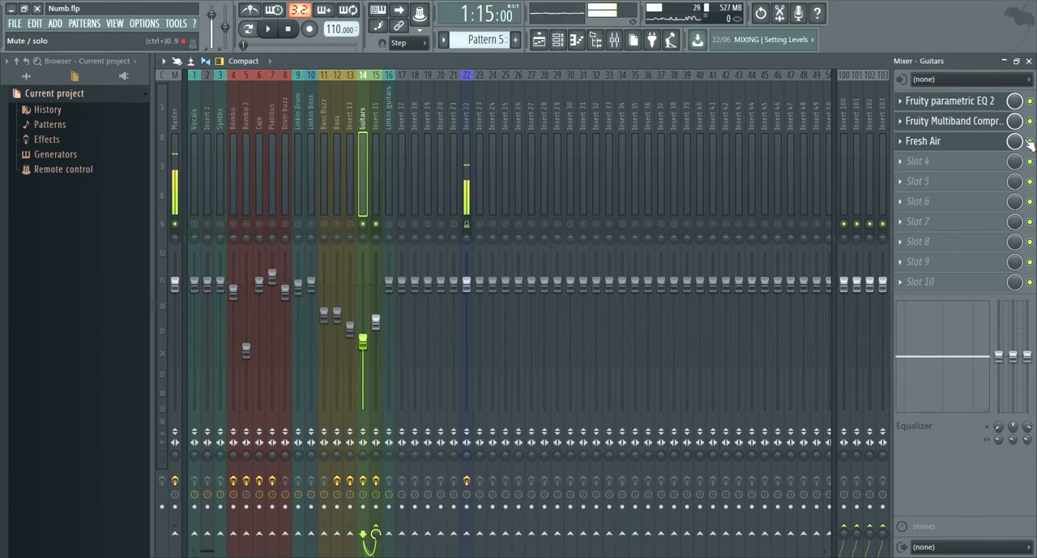
- Compare the soloed guitars with Fresh Air bypassed and enabled on the Guitars track
key("space")
key("space")
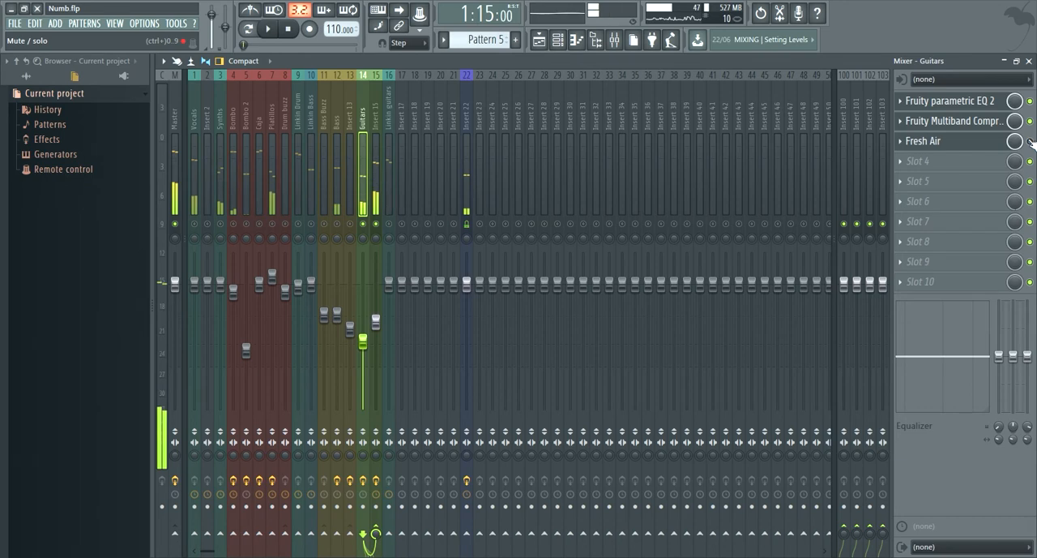
key("space")
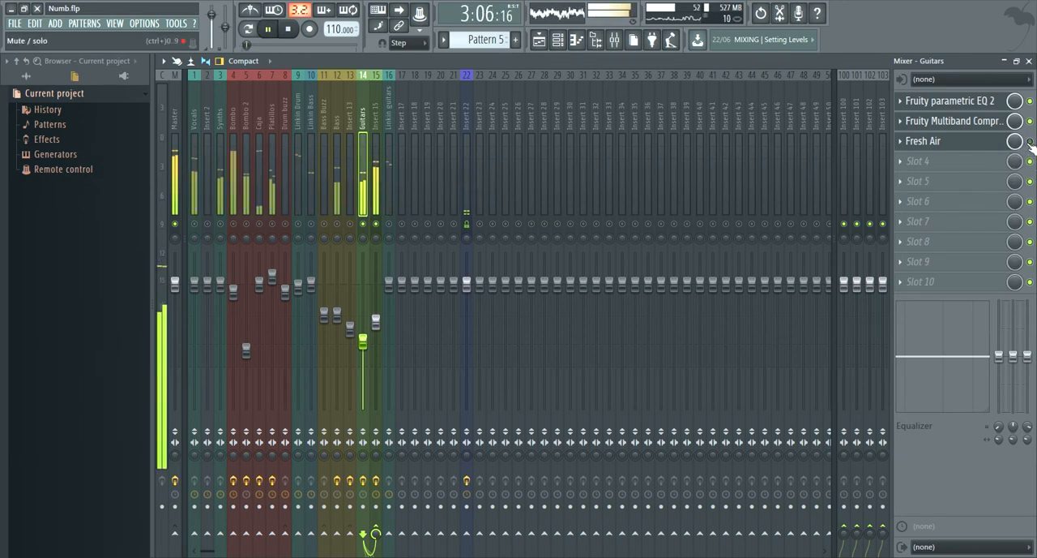
key("space")
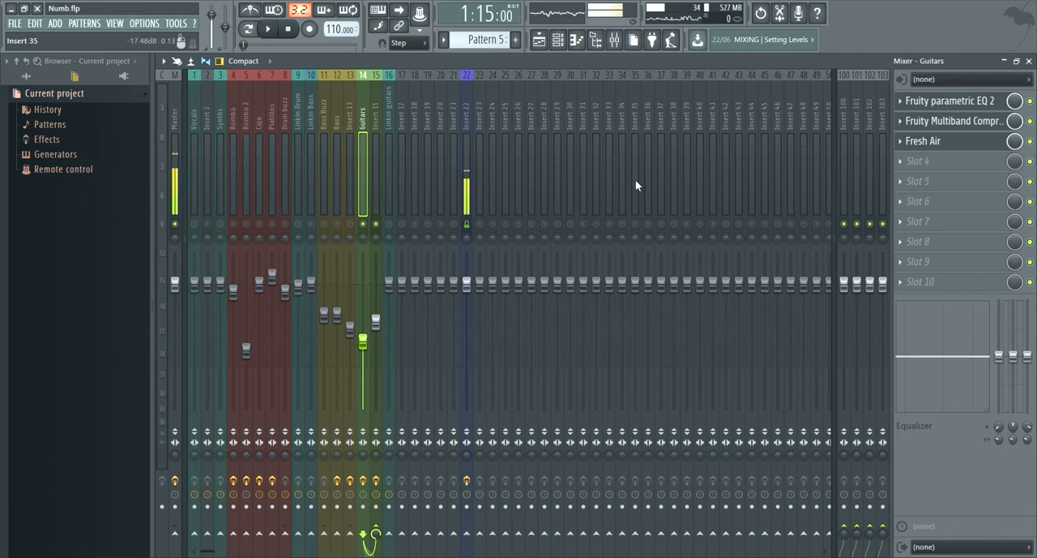
- Return to the playlist and play the full song, alternating between the recreated section at bar 2 and the original at bar 6
left_click(539, 42)
key("space")
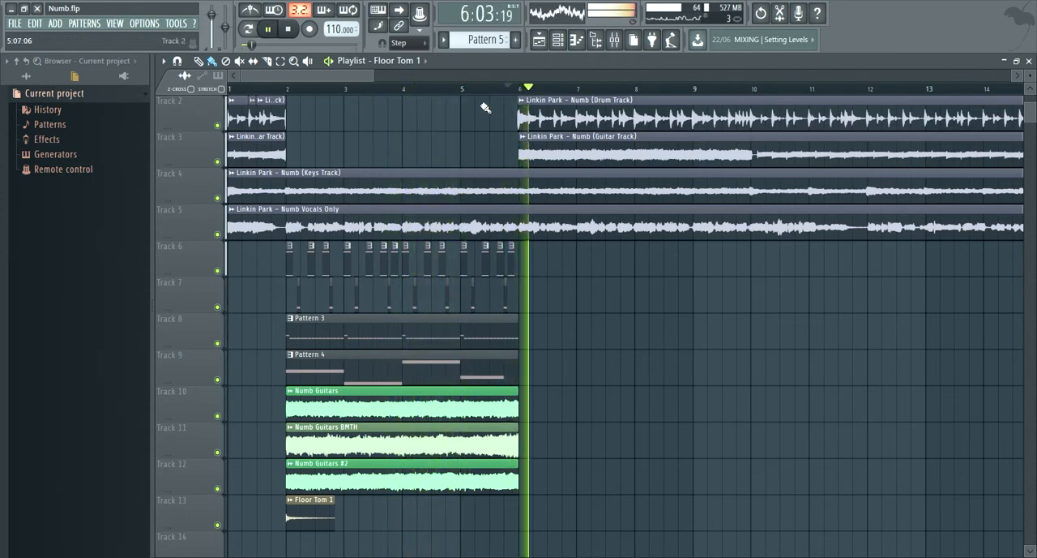
left_click(285, 91)
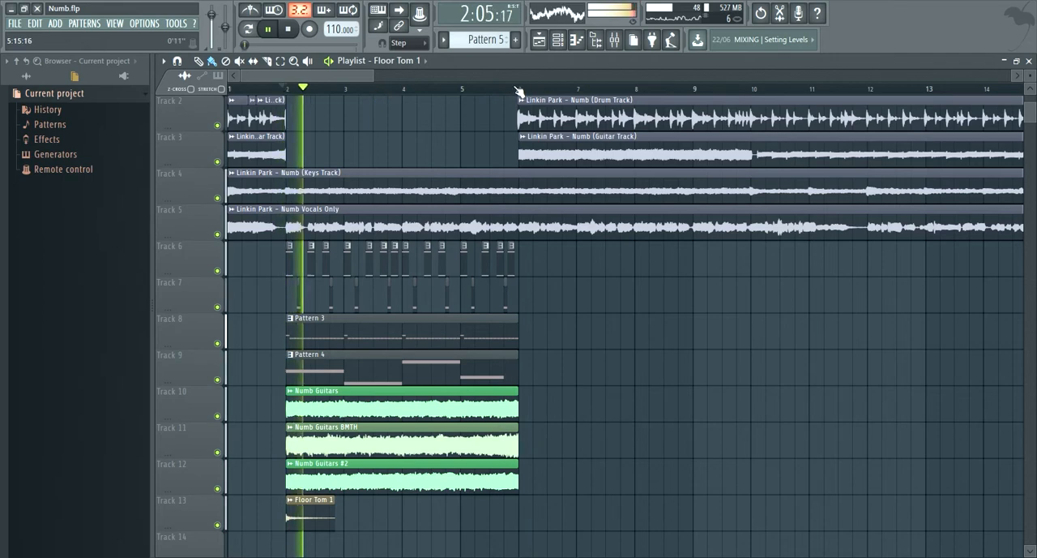
left_click(512, 90)
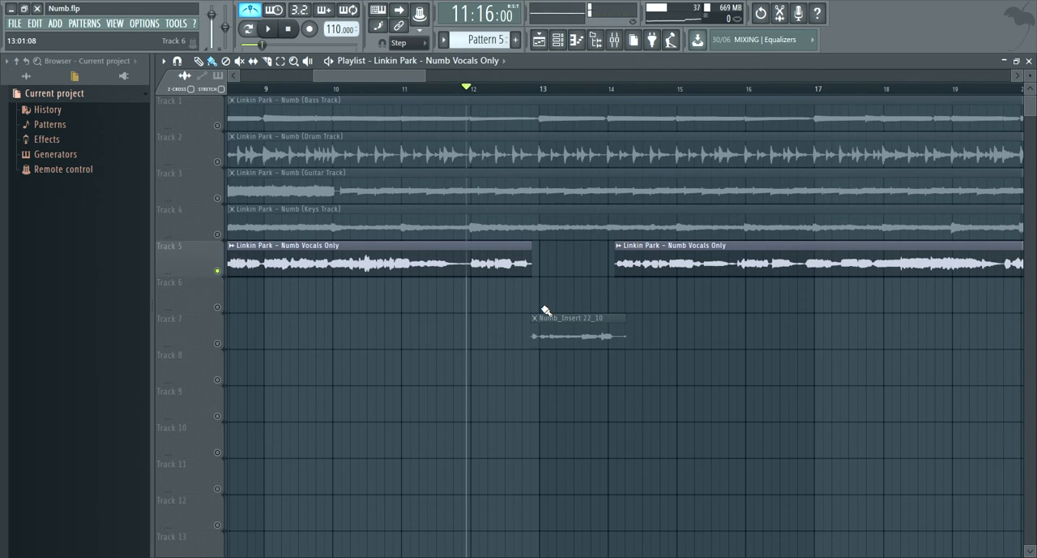
- Play the song with the Numb_Insert 22_10 vocal clip, and solo Insert 17 with its linked Inserts 18 and 19 in the mixer
key("space")
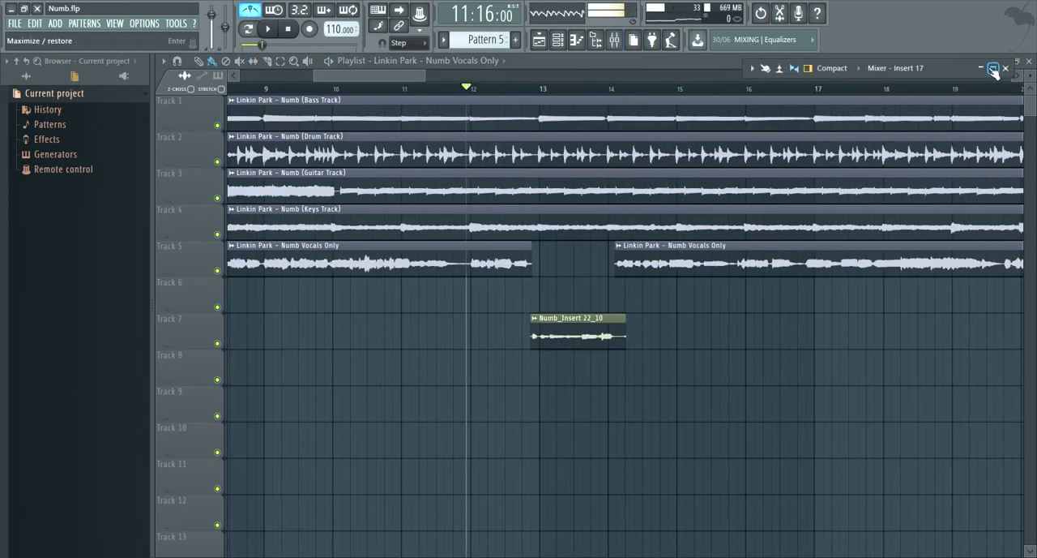
left_click(993, 70)
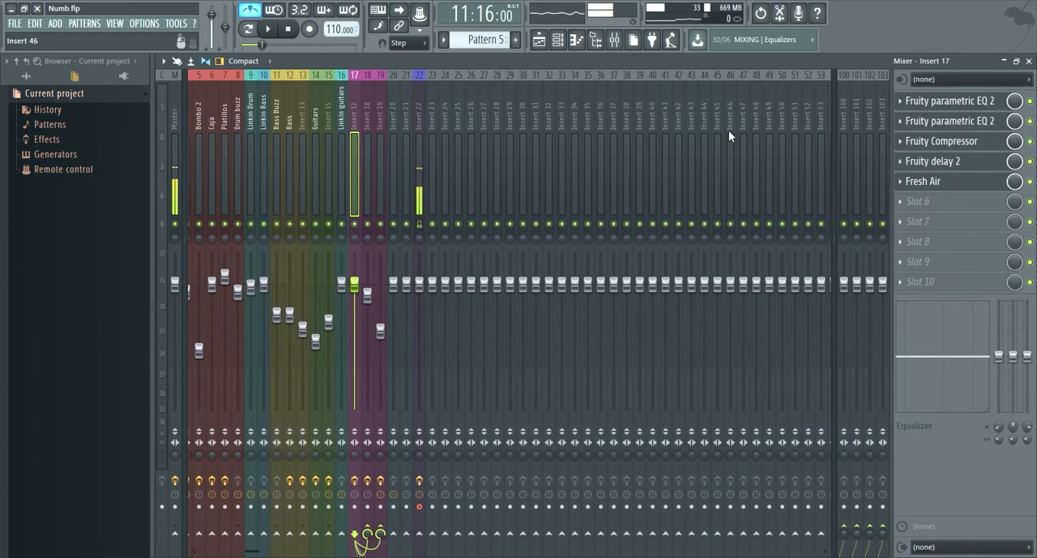
left_click_drag(354, 139, 379, 139)
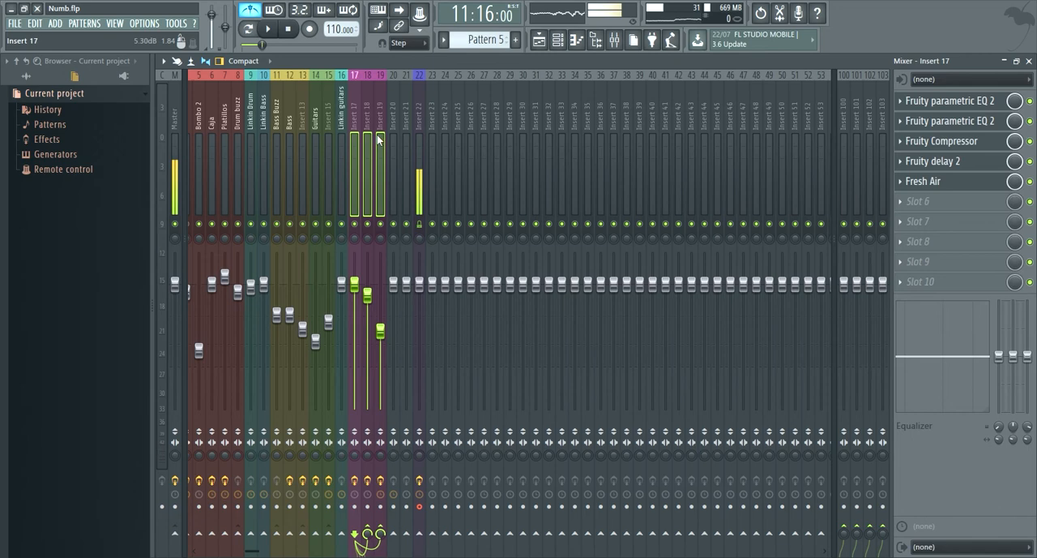
right_click(355, 224)
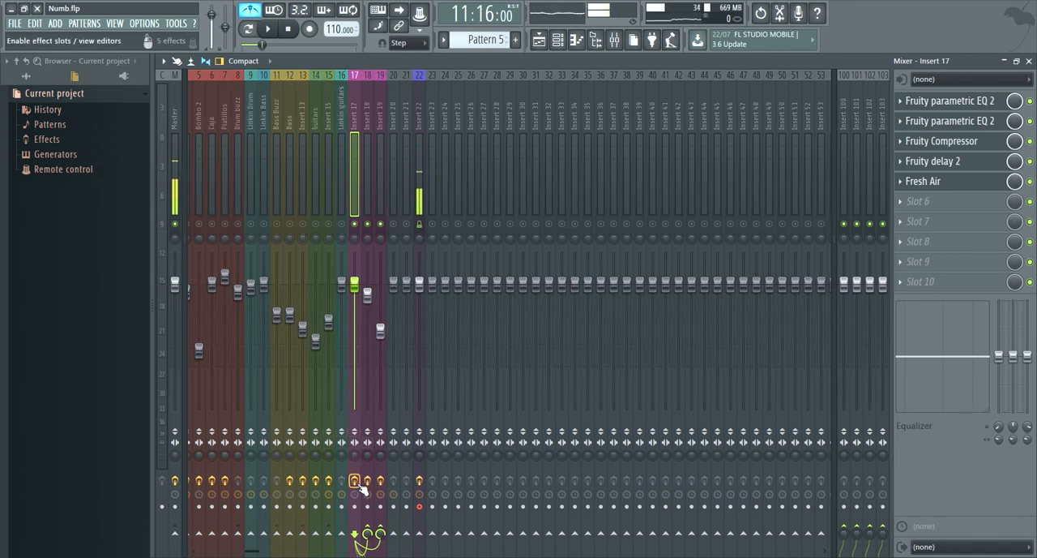
- Play the soloed vocals with Insert 17's effects bypassed, and examine the Fruity Reeverb 2 on Insert 18
key("space")
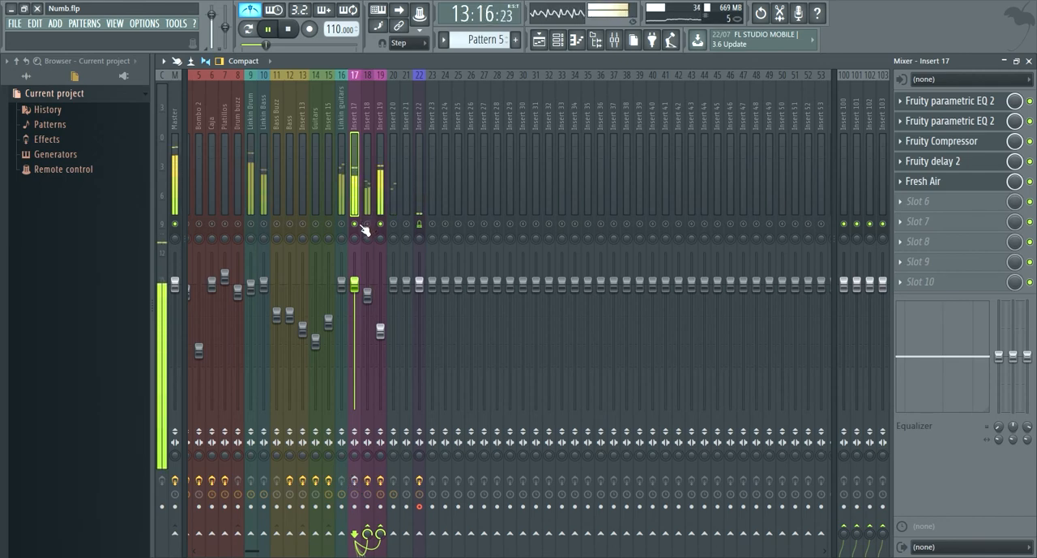
key("space")
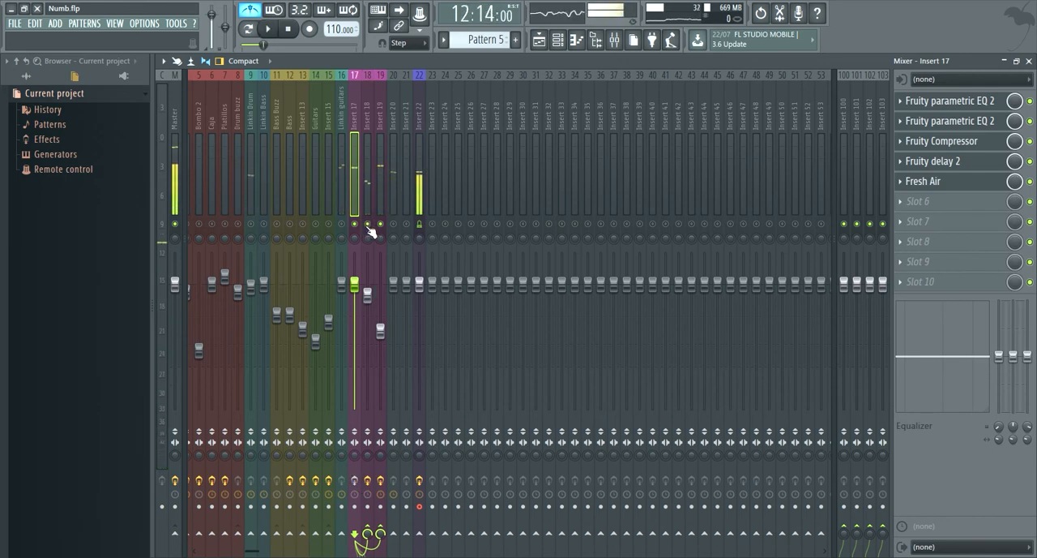
left_click(369, 191)
key("space")
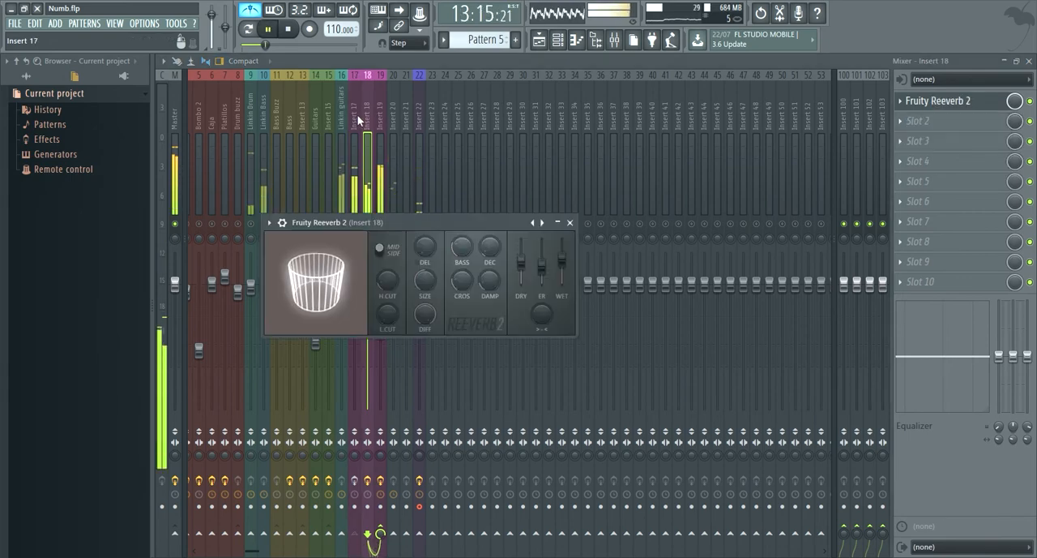
key("space")
- Re-enable Insert 17's effects and examine the curves of its two Fruity Parametric EQ 2 instances
left_click(355, 481)
left_click(975, 102)
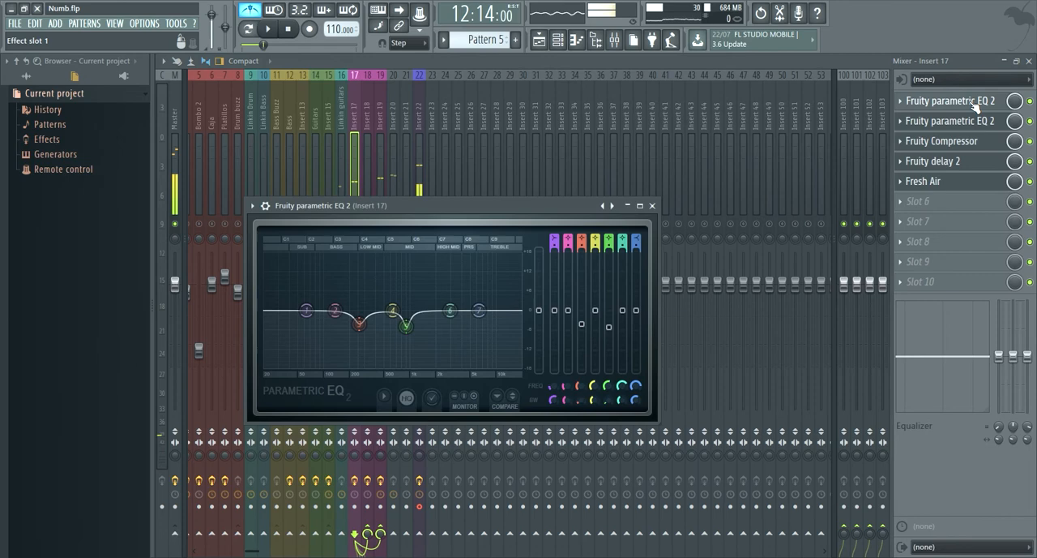
left_click(974, 105)
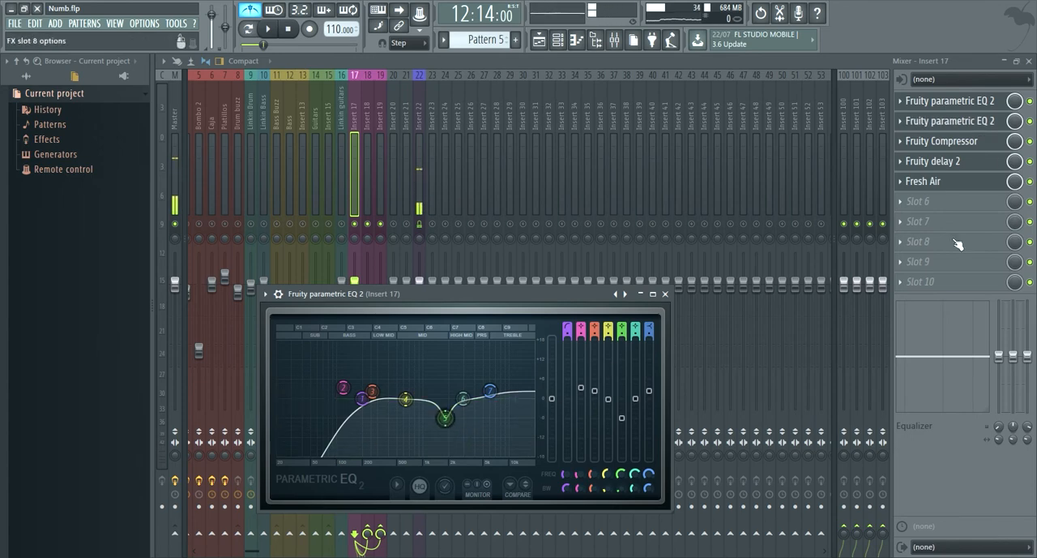
left_click(981, 123)
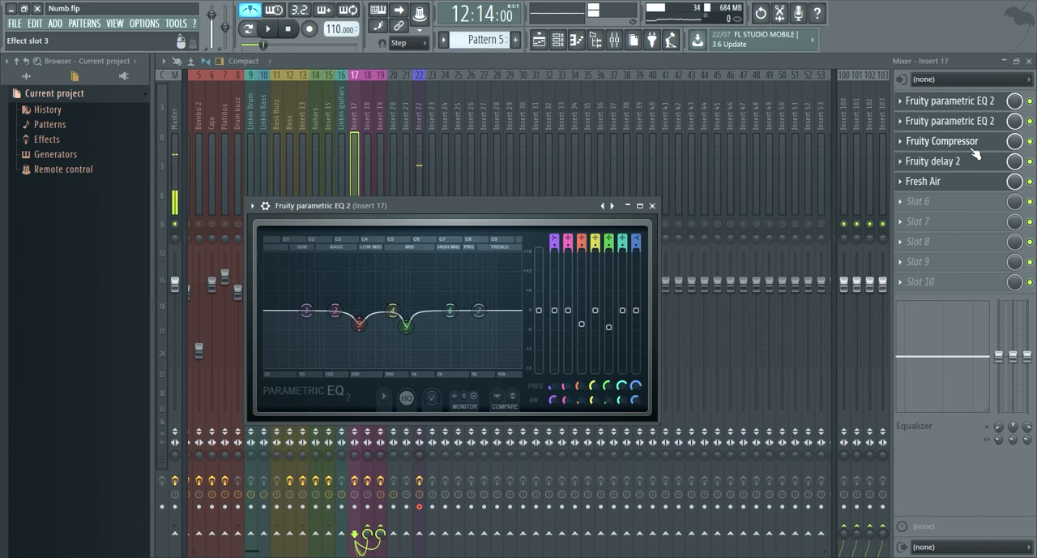
- Examine the Fruity Compressor, Fruity Delay 2 and Fresh Air settings on Insert 17
left_click(974, 145)
left_click(969, 181)
left_click(975, 162)
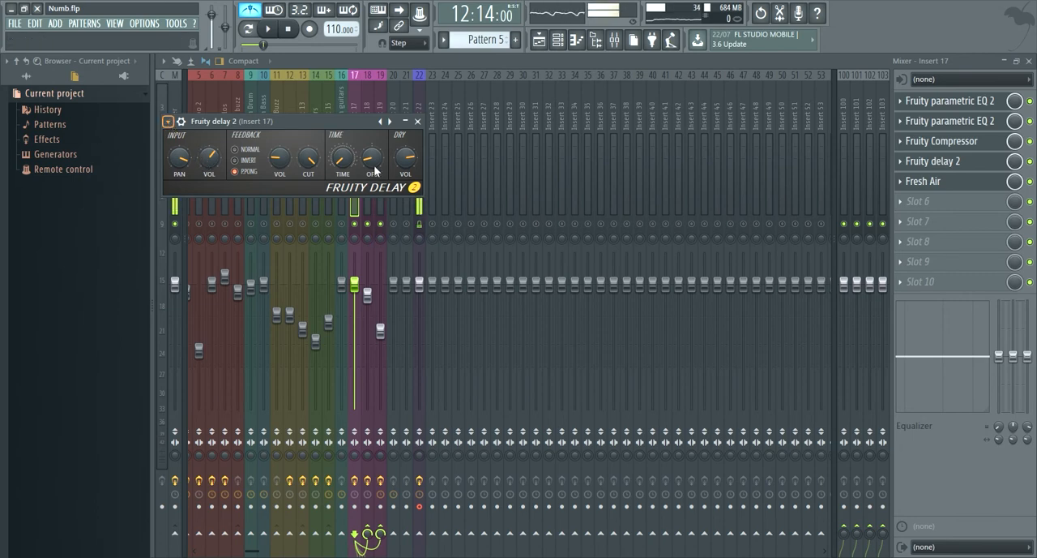
left_click(968, 184)
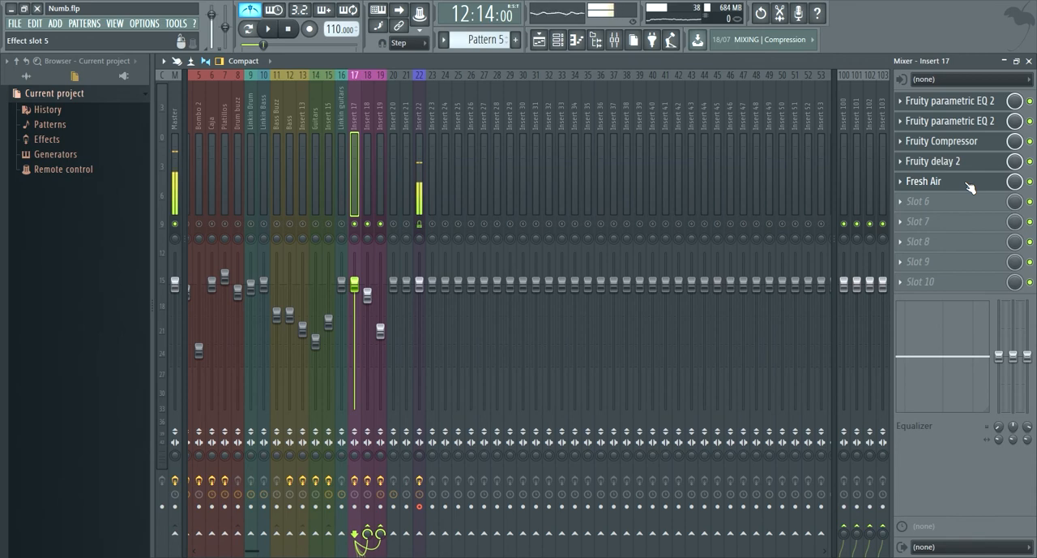
left_click(964, 184)
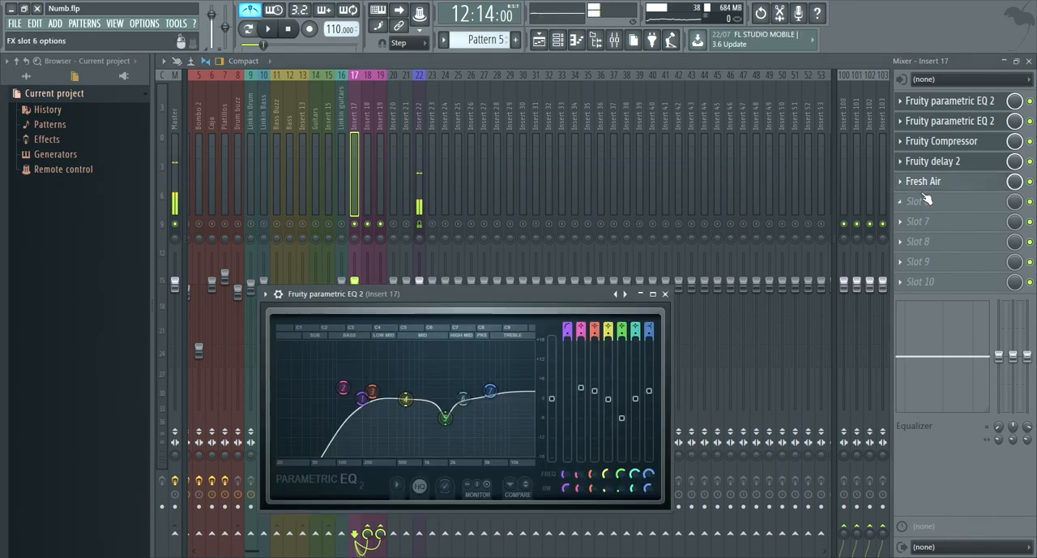
left_click(944, 183)
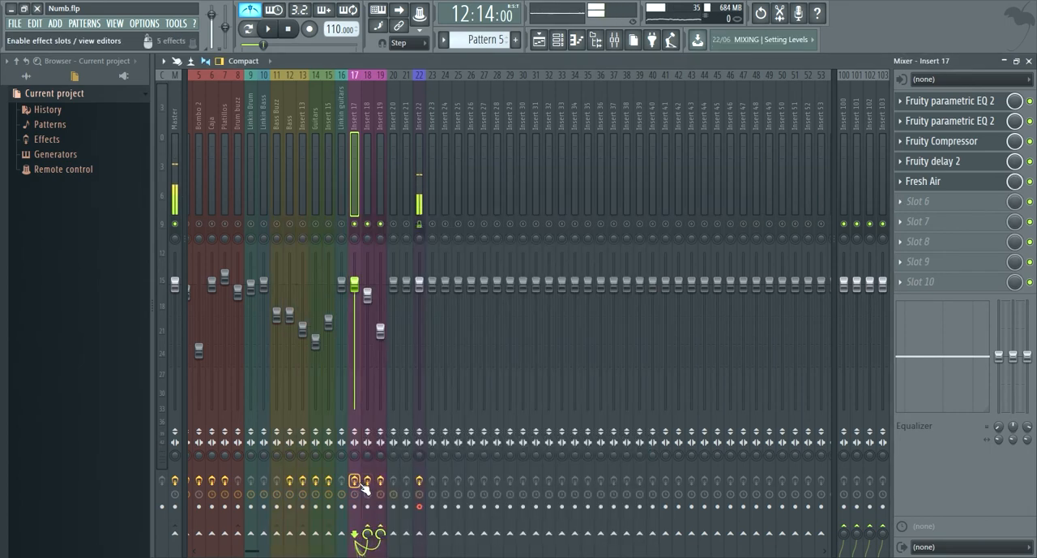
- Compare the soloed vocals with the effects of Inserts 17 and 18 bypassed and enabled
key("space")
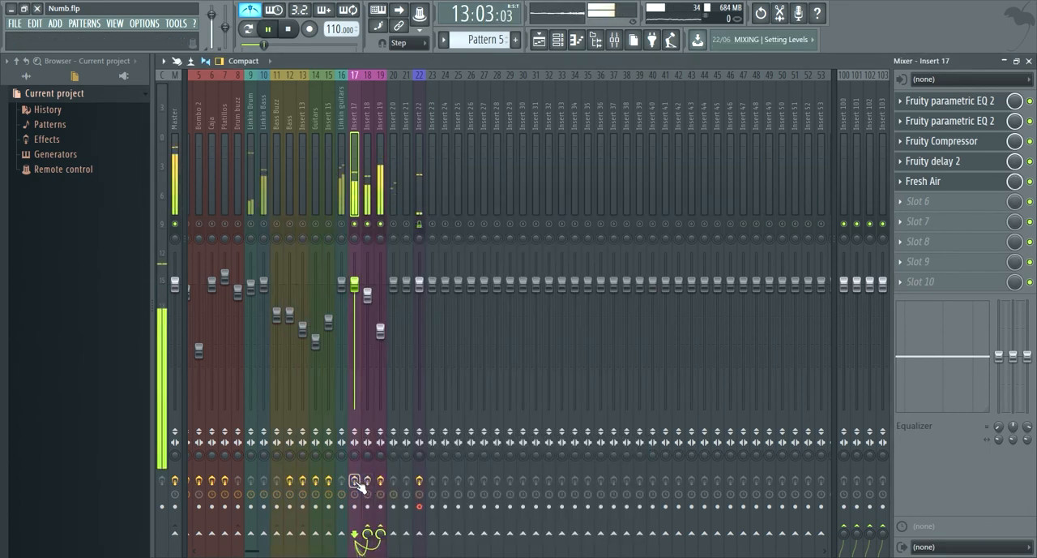
key("space")
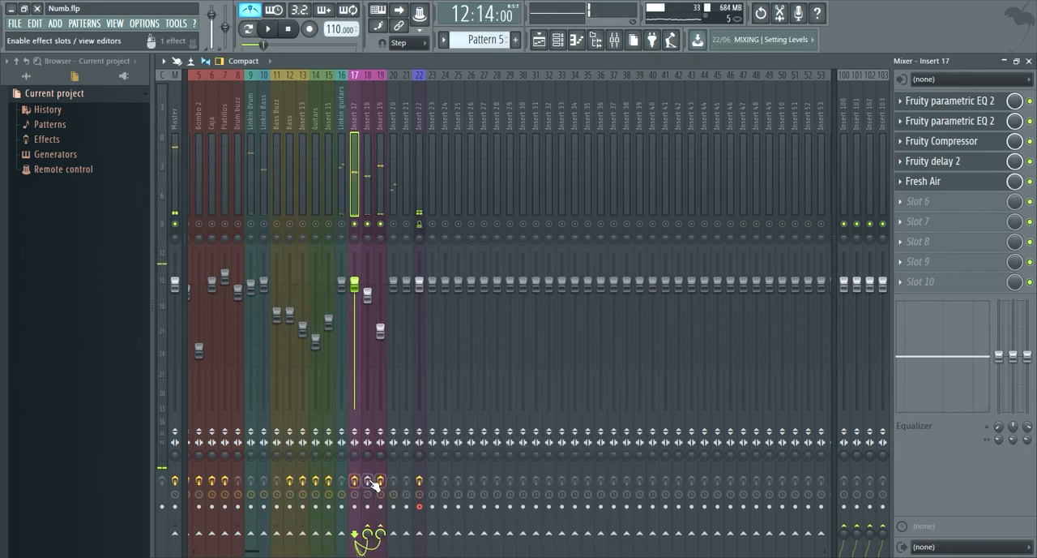
key("space")
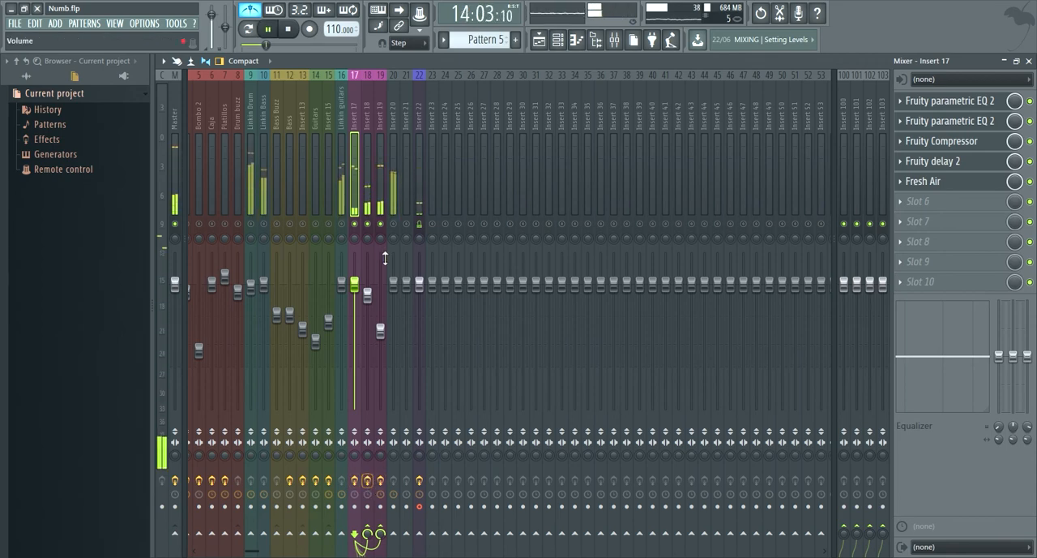
key("space")
- Examine the Fruity Limiter on Insert 19, check Insert 20's effect slots, and play the soloed vocals with their effects enabled
left_click(381, 191)
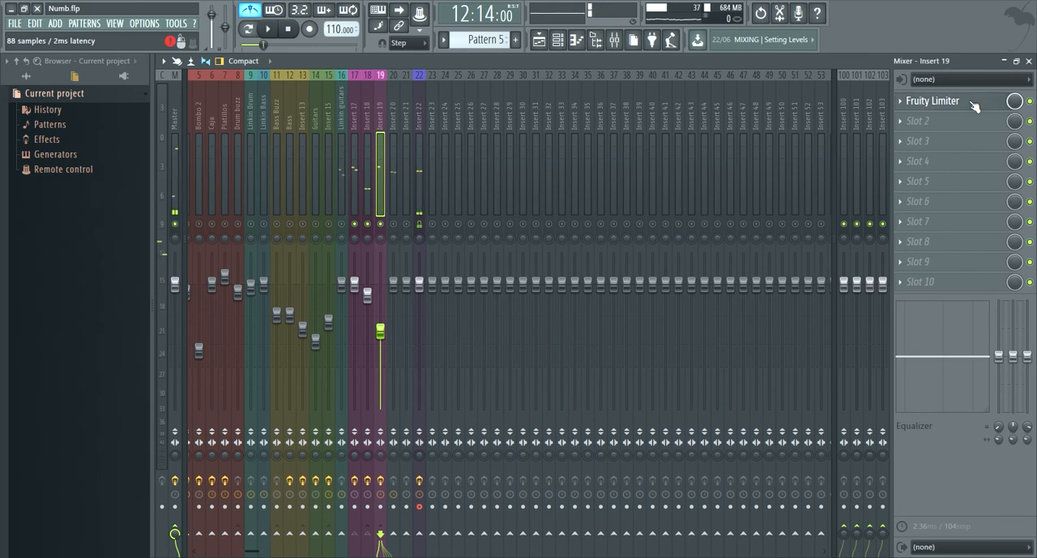
left_click(932, 100)
left_click(381, 163)
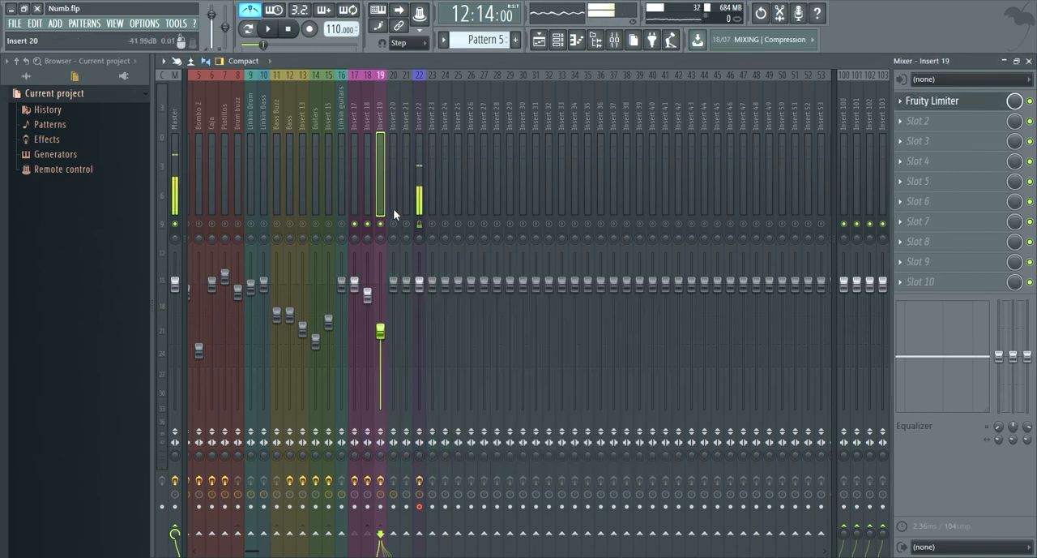
left_click(394, 165)
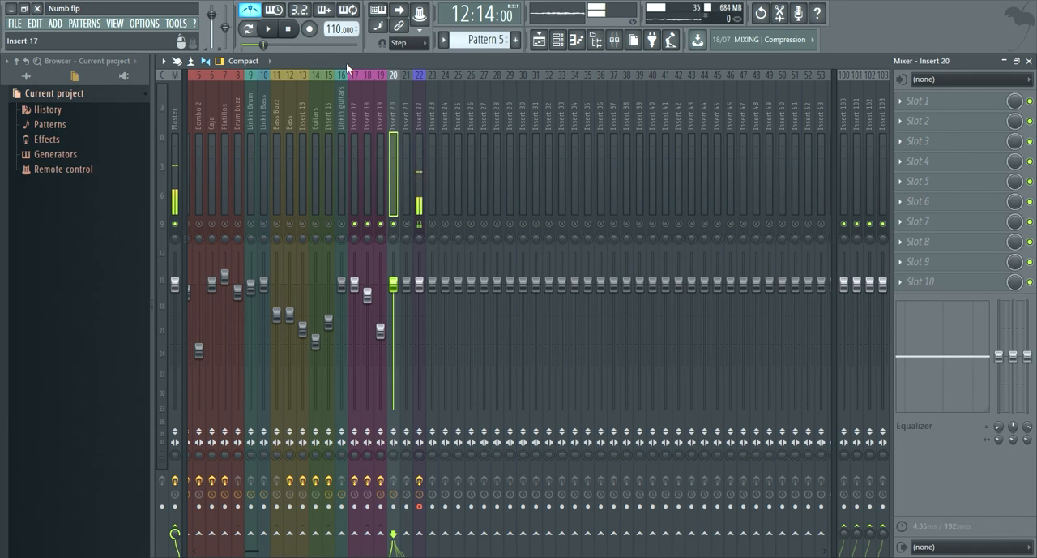
left_click(366, 107)
key("space")
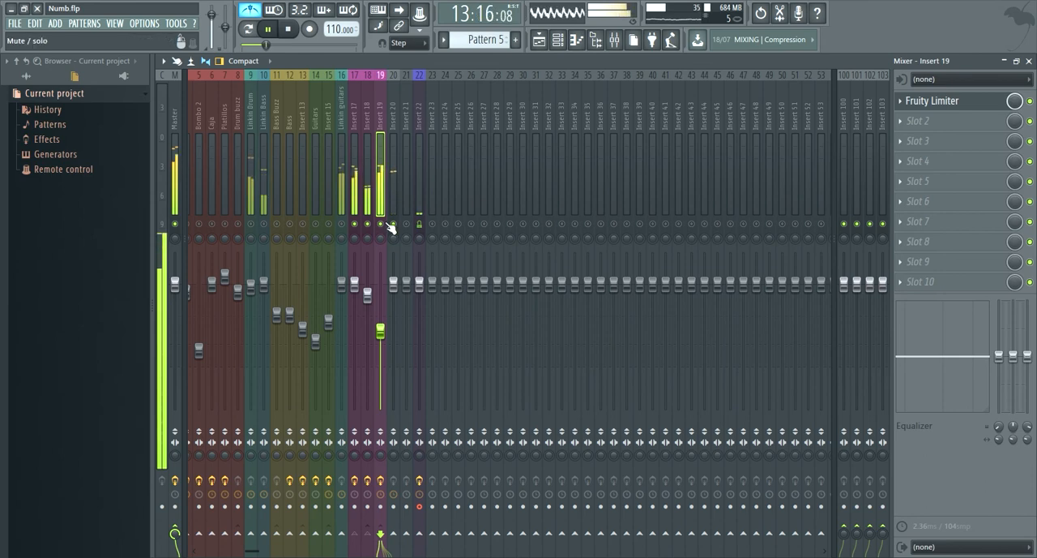
key("space")
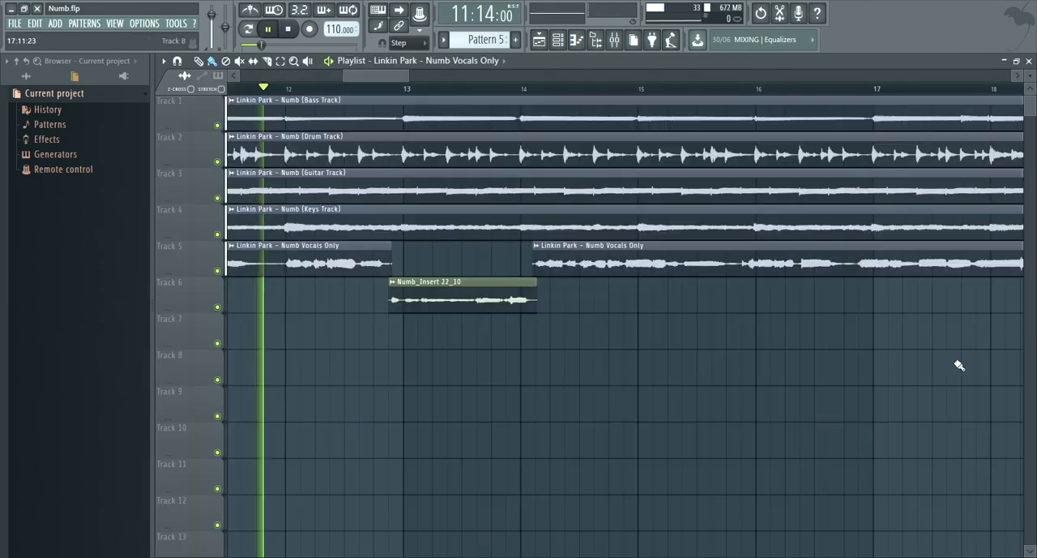
key("space")
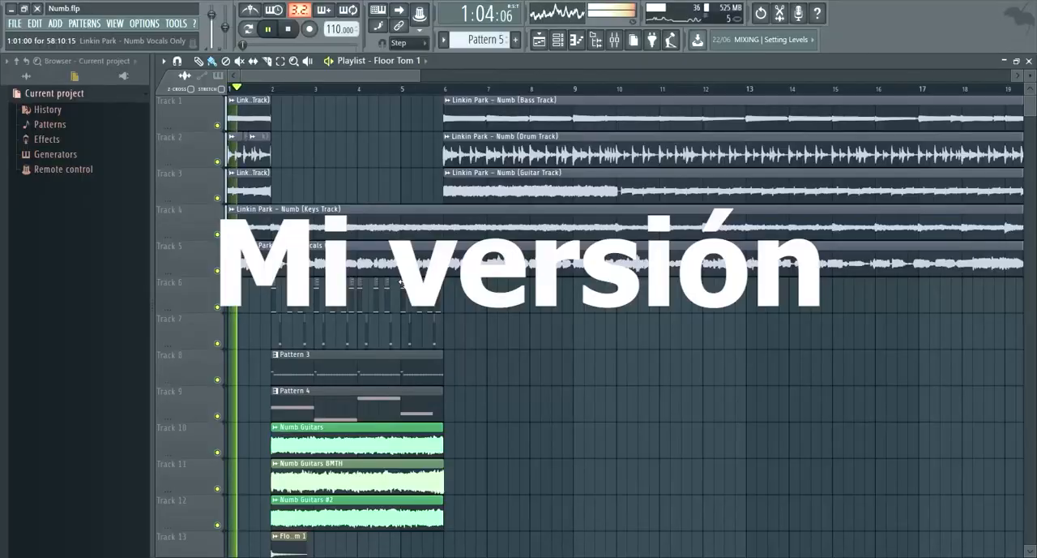
- Play the full song in the playlist from bar 1, through the recreated section at bar 2 into the original at bar 6
scroll(431, 311, "down", 3)
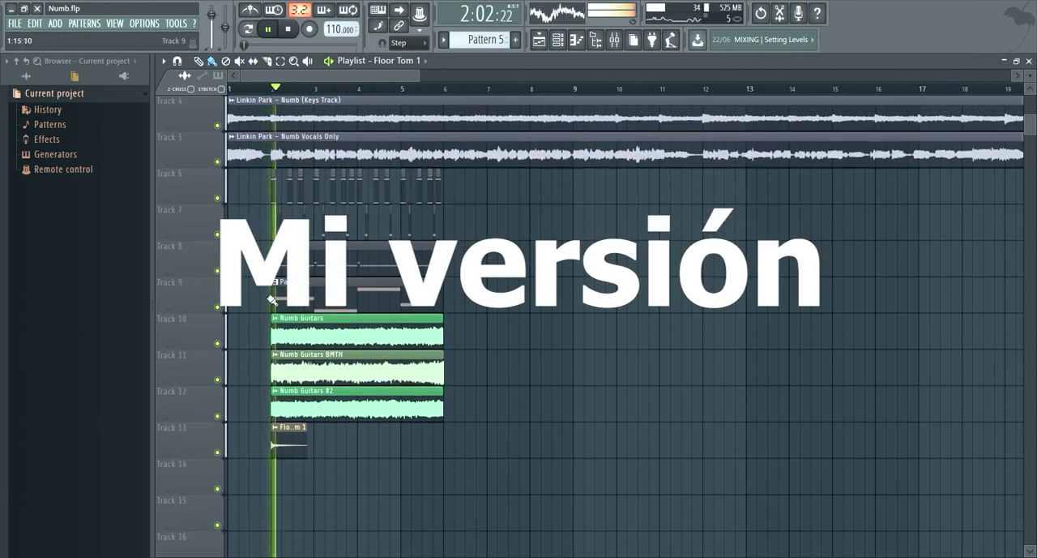
scroll(274, 295, "up", 6)
scroll(714, 310, "down", 3)
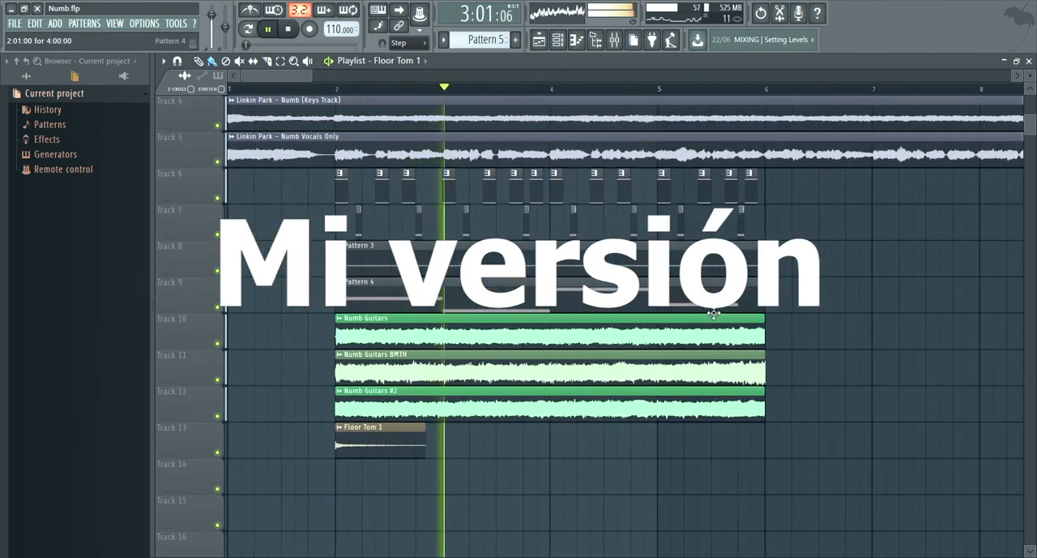
scroll(766, 311, "down", 2)
scroll(776, 309, "up", 3)
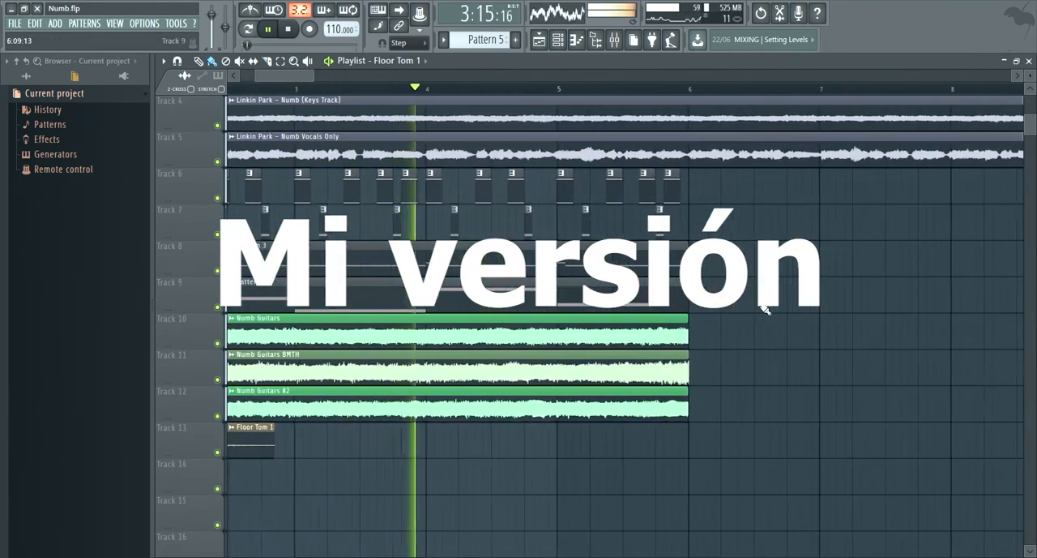
scroll(754, 311, "down", 3)
scroll(711, 318, "up", 3)
scroll(697, 324, "down", 4)
scroll(597, 327, "up", 3)
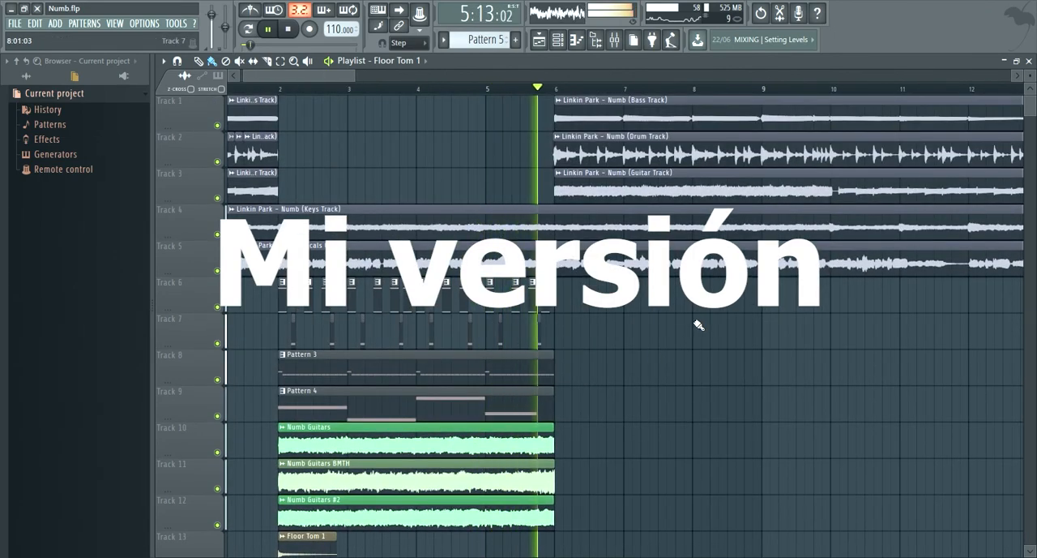
scroll(710, 324, "down", 3)
scroll(641, 320, "up", 2)
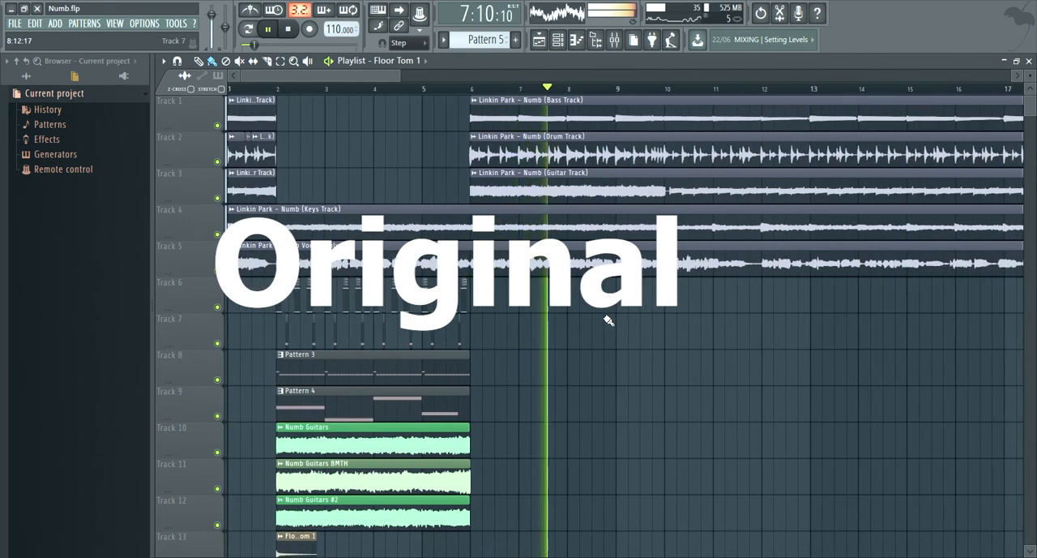